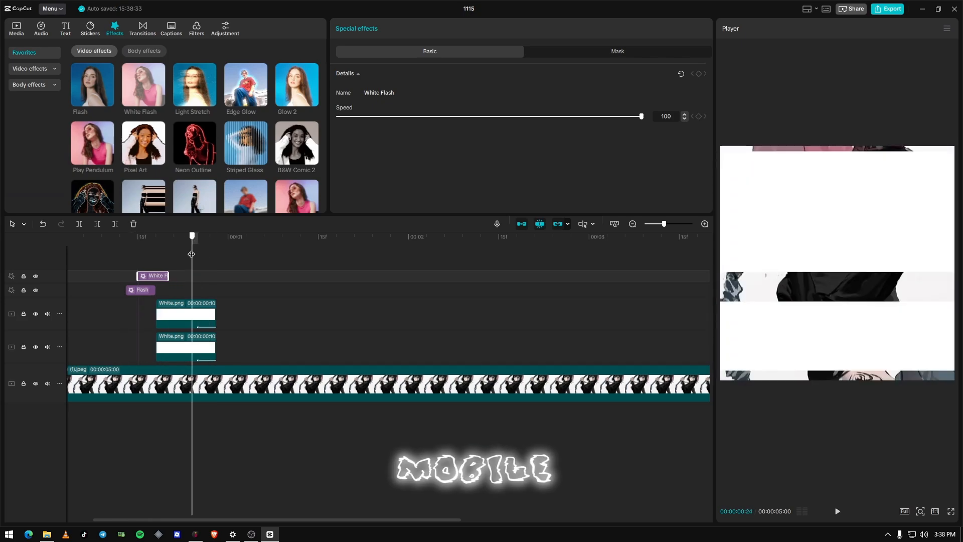
pyautogui.click(204, 315)
pyautogui.moveTo(157, 314); pyautogui.dragTo(177, 314)
pyautogui.moveTo(207, 317)
pyautogui.mouseDown()
pyautogui.moveTo(217, 317)
pyautogui.moveTo(191, 314)
pyautogui.mouseUp()
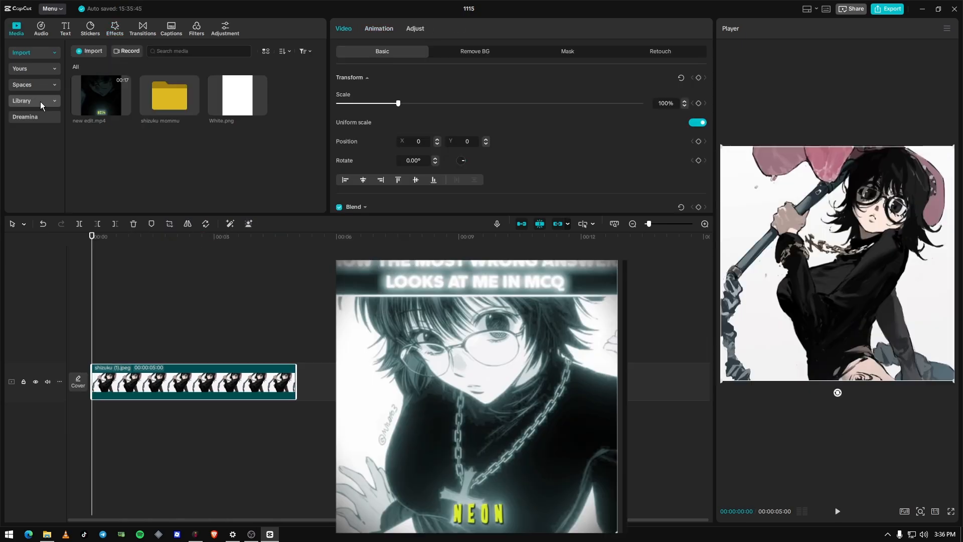
# - Check the stock library for a white image, and place the imported White.png on a track above the character clip
pyautogui.click(40, 101)
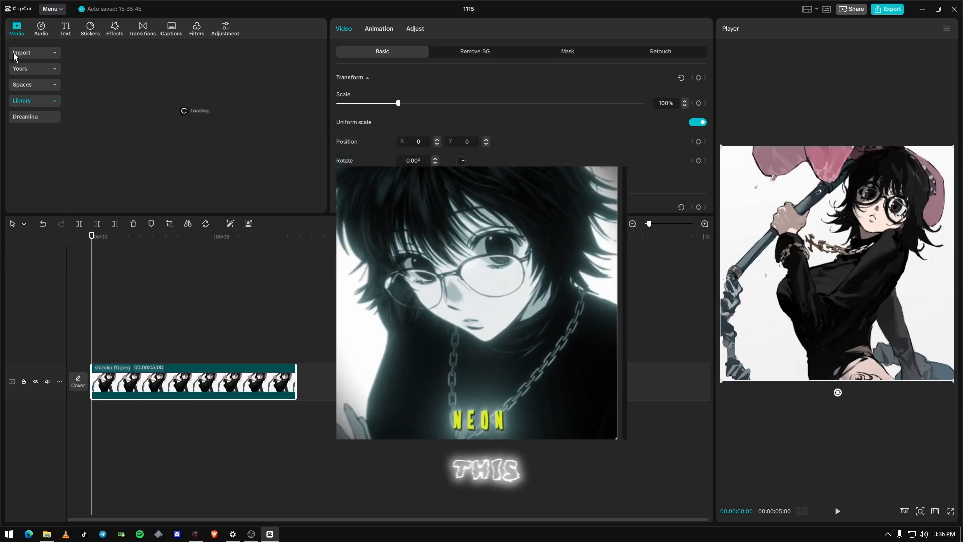
pyautogui.scroll(-1, 116, 177)
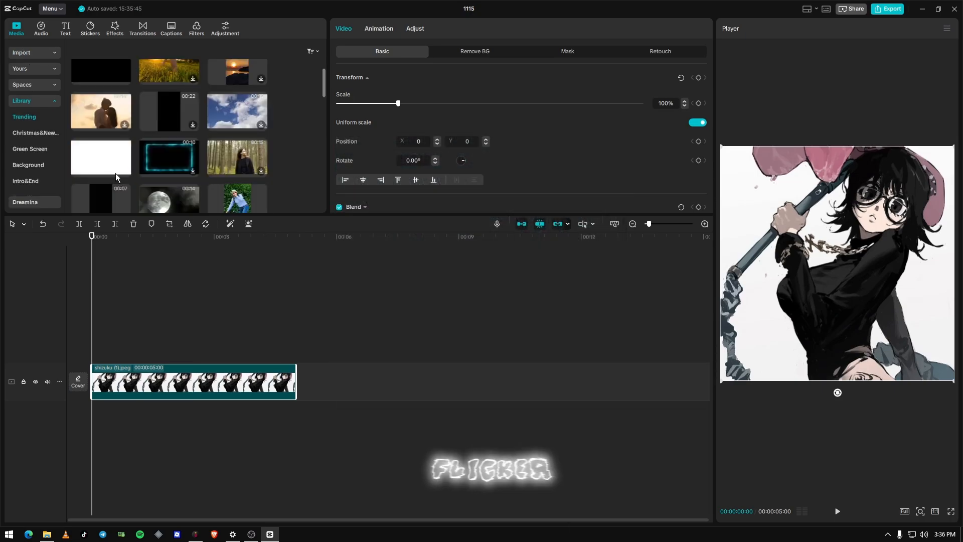
pyautogui.click(21, 52)
pyautogui.moveTo(226, 97); pyautogui.dragTo(95, 347)
pyautogui.click(154, 348)
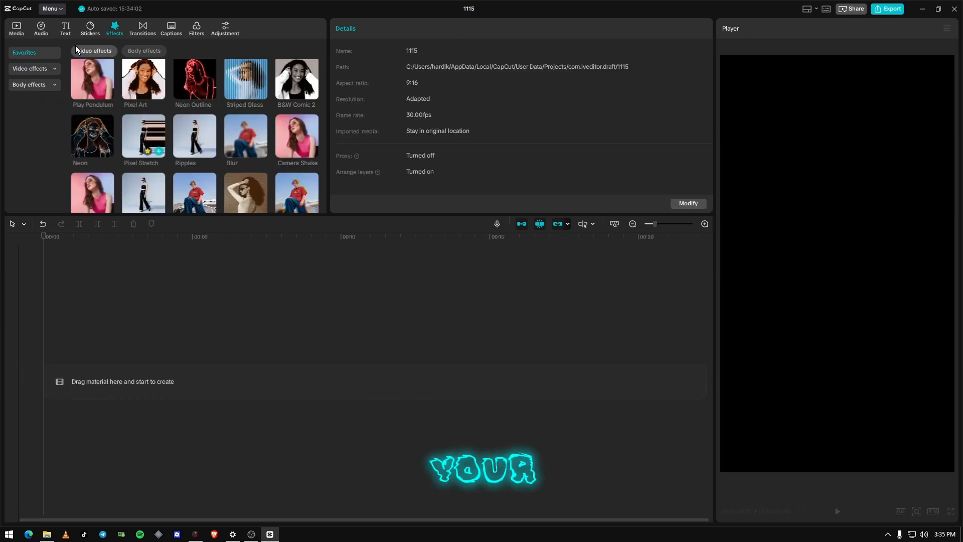
# - Try Shizuku.jpeg from the shizuku mommu media folder on the timeline, and replace it with shizuku (1).jpeg
pyautogui.click(16, 28)
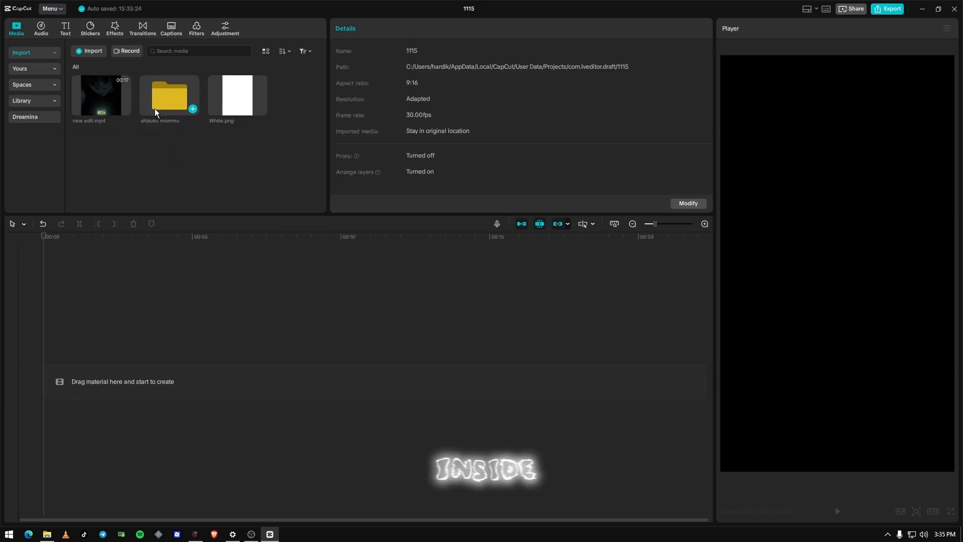
pyautogui.doubleClick(155, 111)
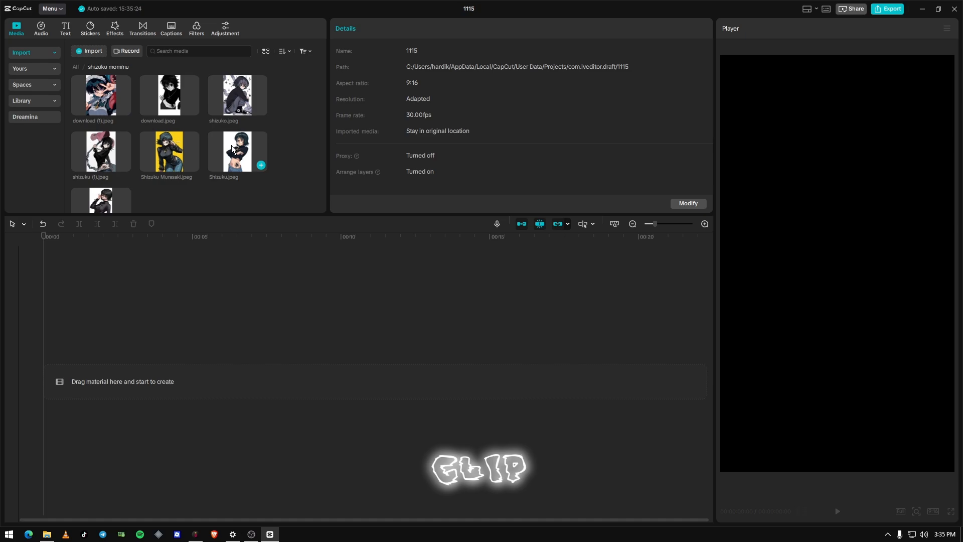
pyautogui.moveTo(230, 145); pyautogui.dragTo(159, 374)
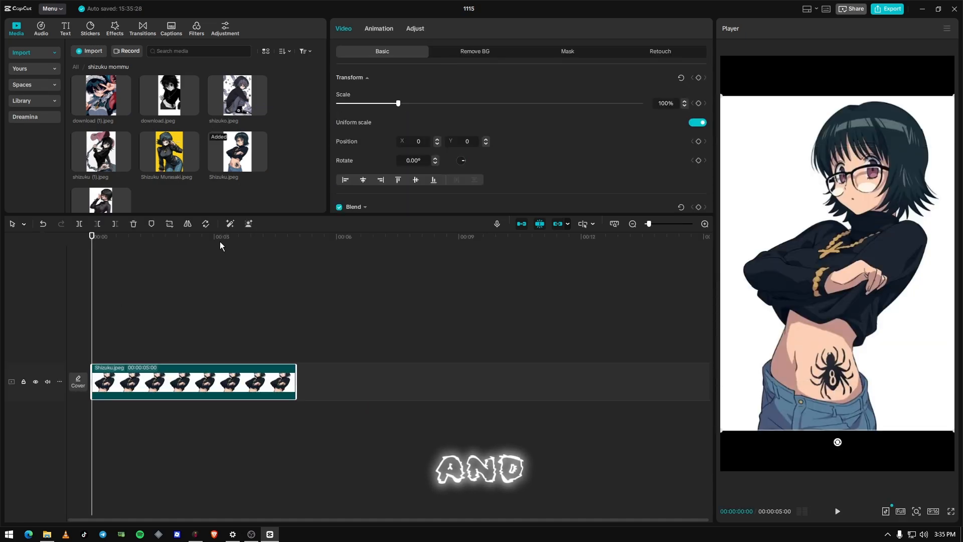
pyautogui.press('Delete')
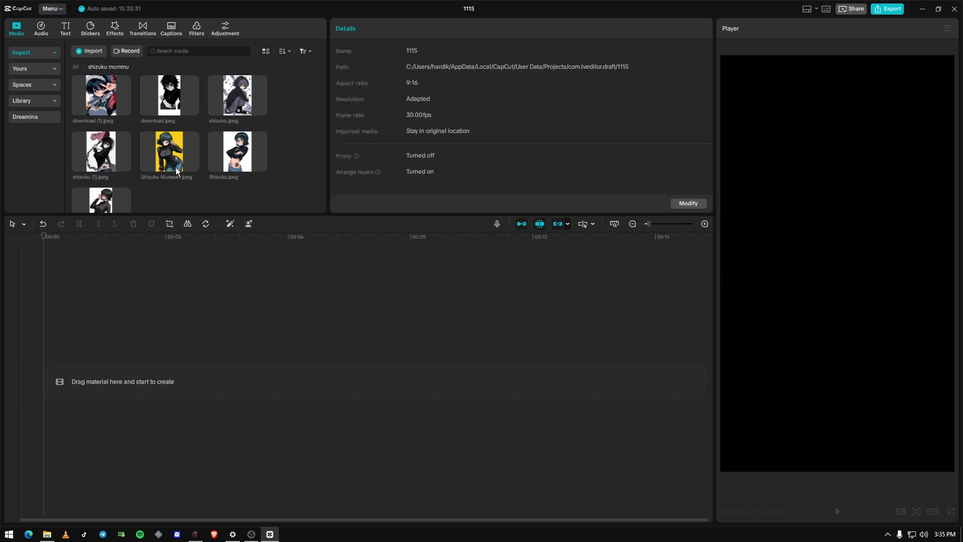
pyautogui.moveTo(121, 169); pyautogui.dragTo(103, 379)
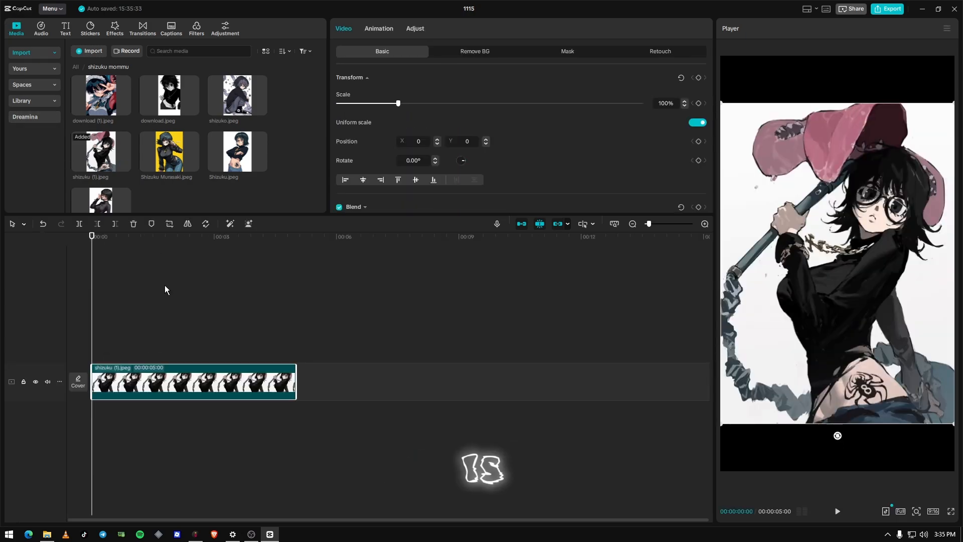
# - Crop the shizuku (1).jpeg clip to a 1:1 ratio and set the project's canvas ratio to 1:1
pyautogui.click(169, 224)
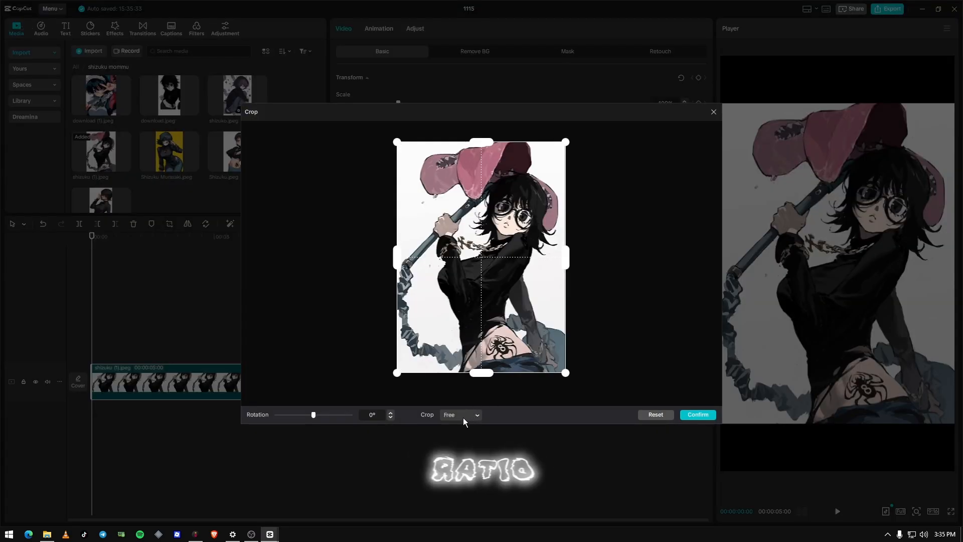
pyautogui.click(461, 415)
pyautogui.click(460, 333)
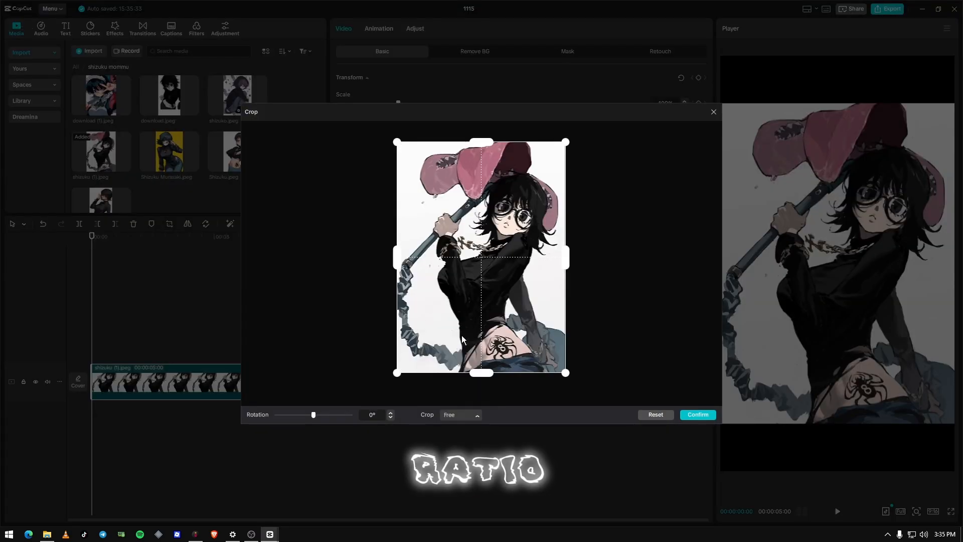
pyautogui.click(699, 414)
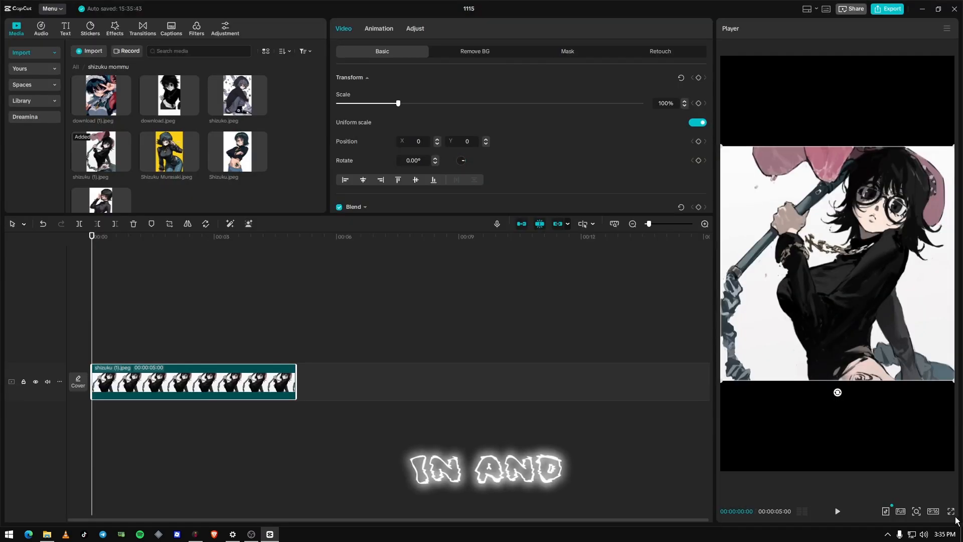
pyautogui.click(935, 517)
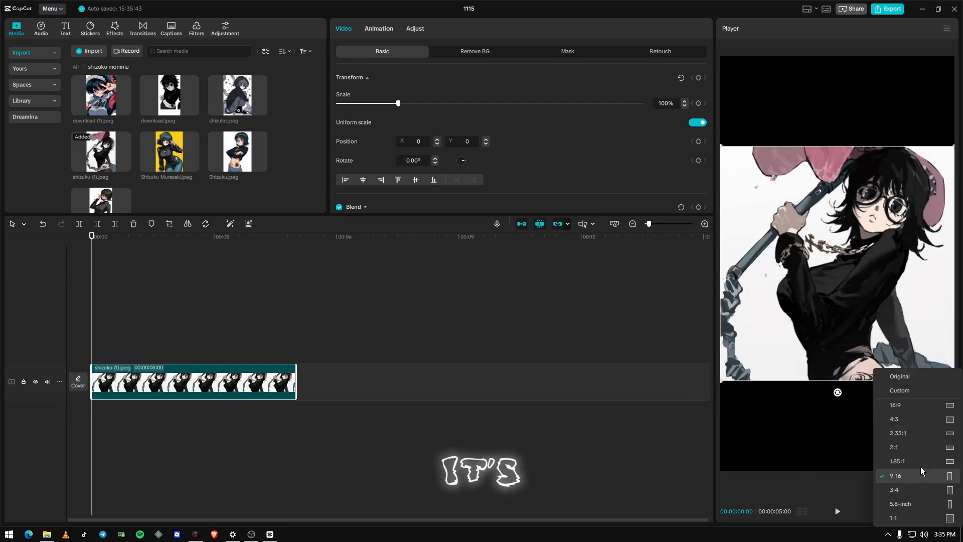
pyautogui.click(916, 512)
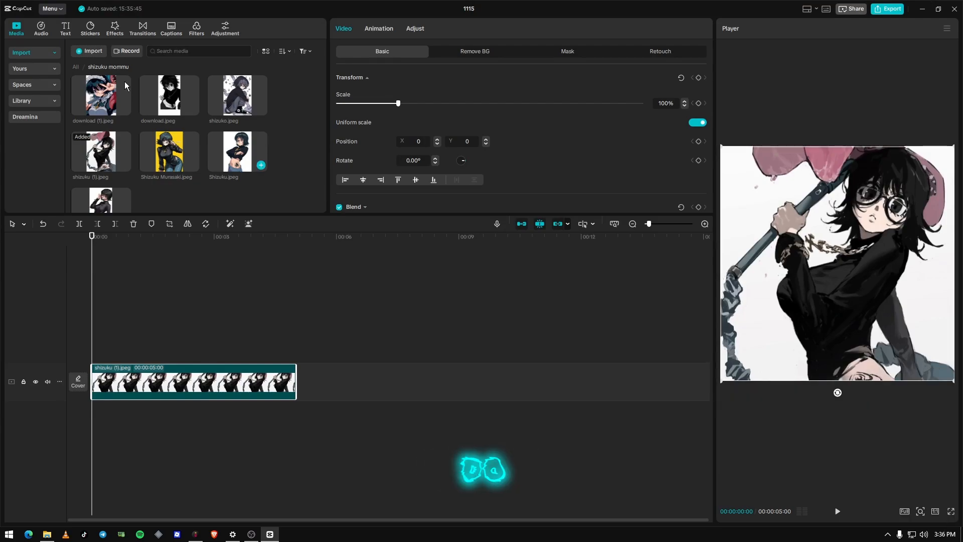
# - Place White.png from the imported media on a new track above the character clip, at the start of the timeline
pyautogui.click(76, 67)
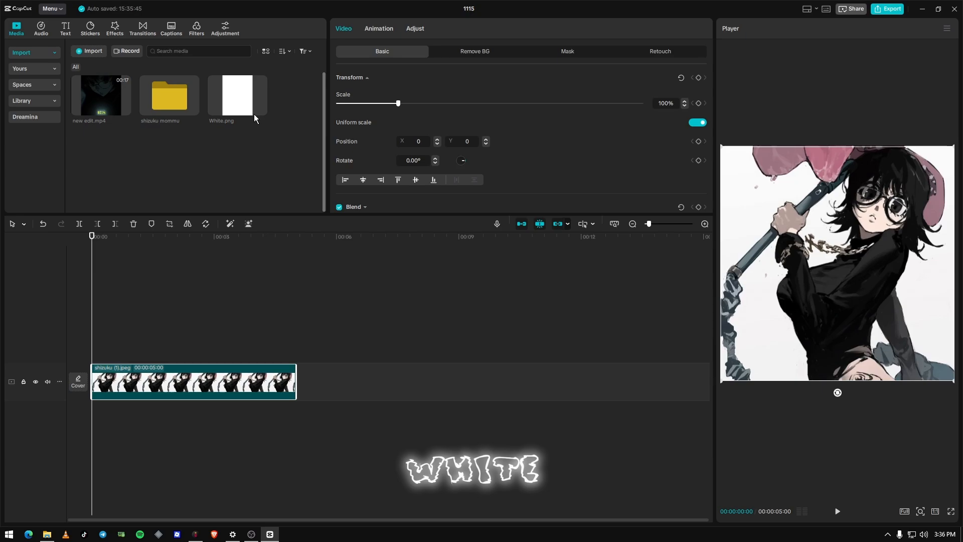
pyautogui.click(41, 101)
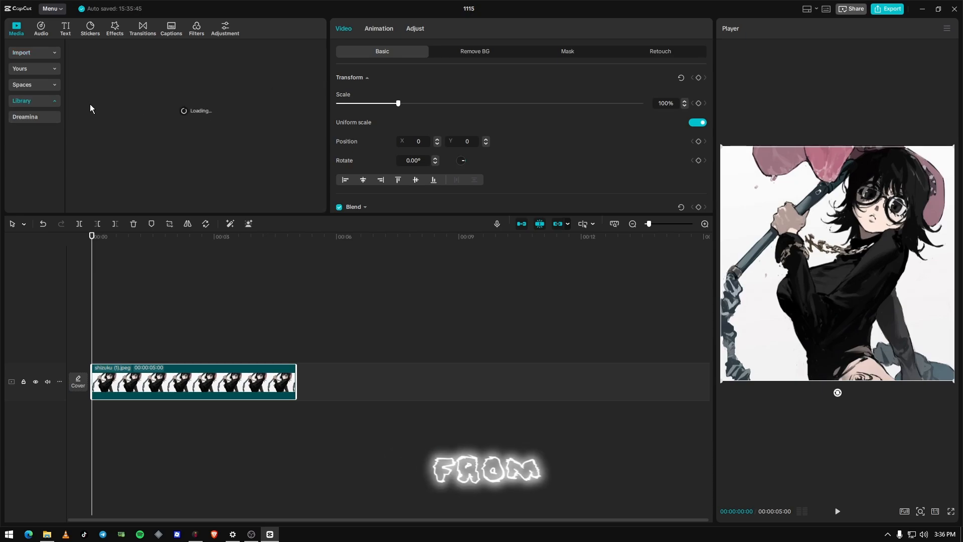
pyautogui.scroll(-1, 127, 150)
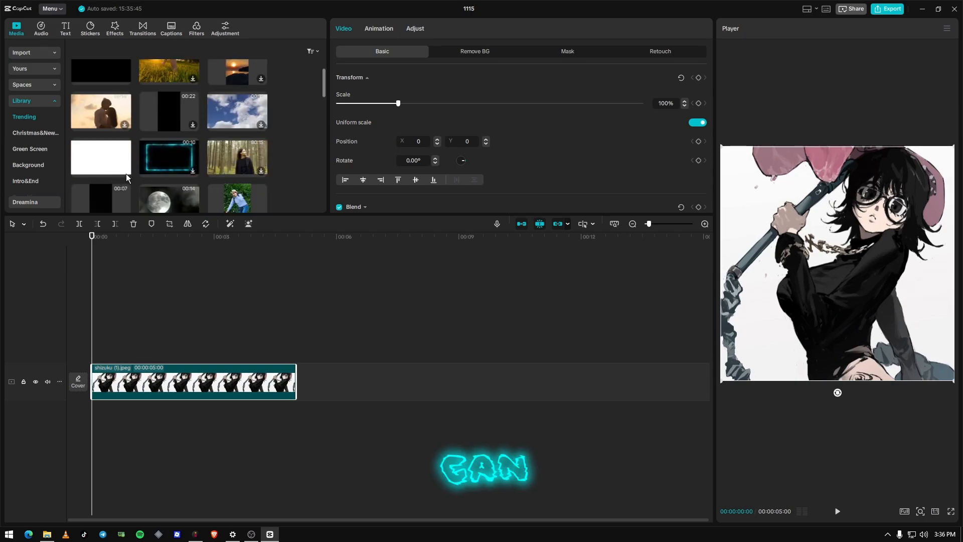
pyautogui.click(18, 53)
pyautogui.moveTo(227, 97); pyautogui.dragTo(92, 351)
# - Position the white image at about X 0, Y 78 and scale it to 135% so it covers the canvas
pyautogui.click(221, 344)
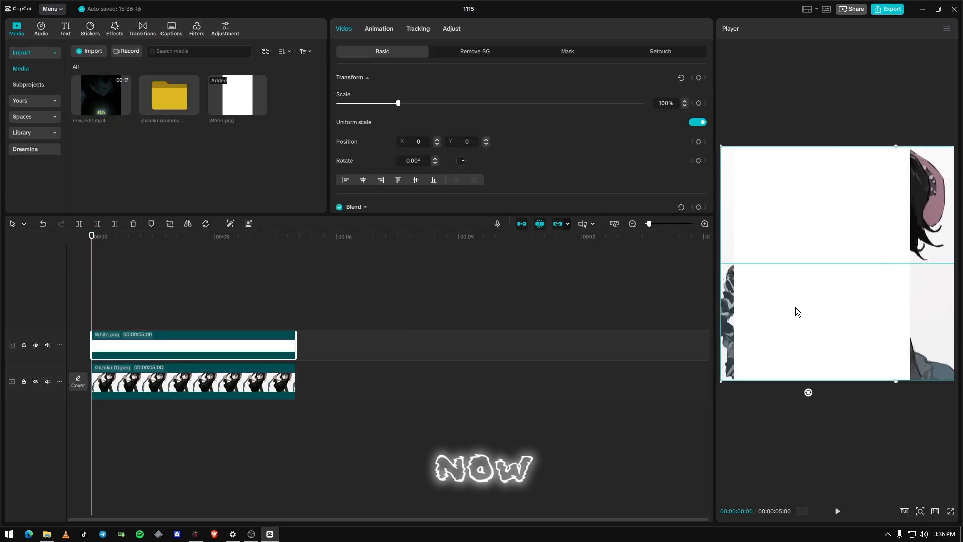
pyautogui.moveTo(844, 318); pyautogui.dragTo(866, 310)
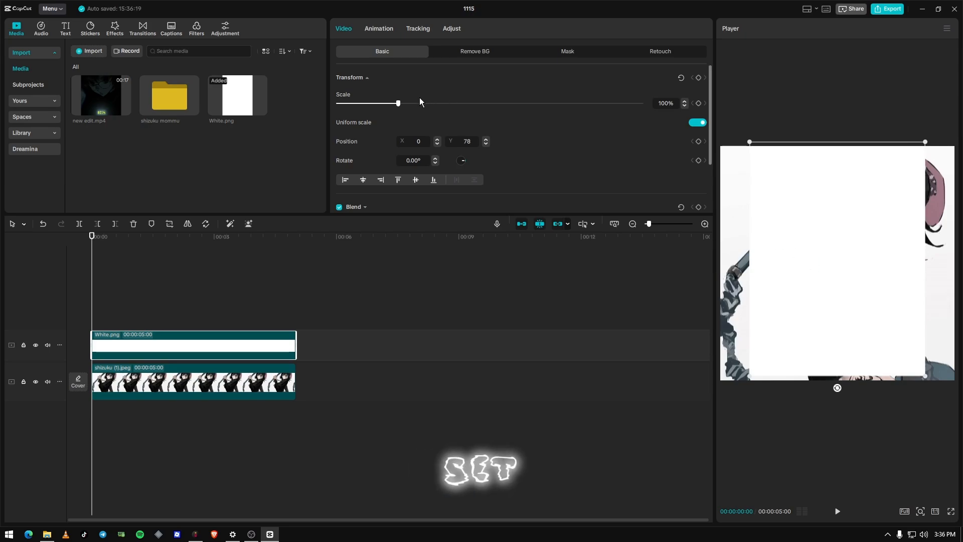
pyautogui.moveTo(399, 100); pyautogui.dragTo(420, 101)
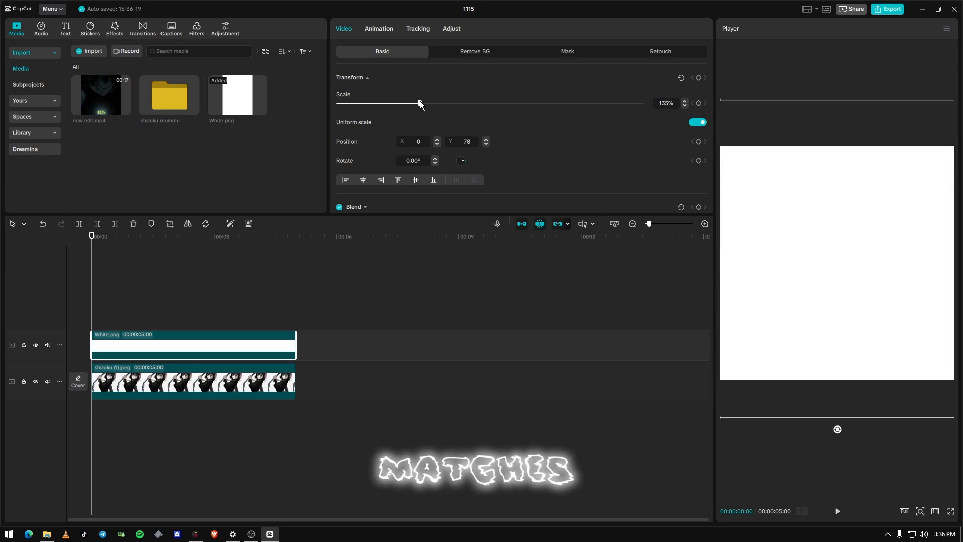
# - Add a Filmstrip mask to the white clip and move its band up to about Y 214
pyautogui.click(583, 52)
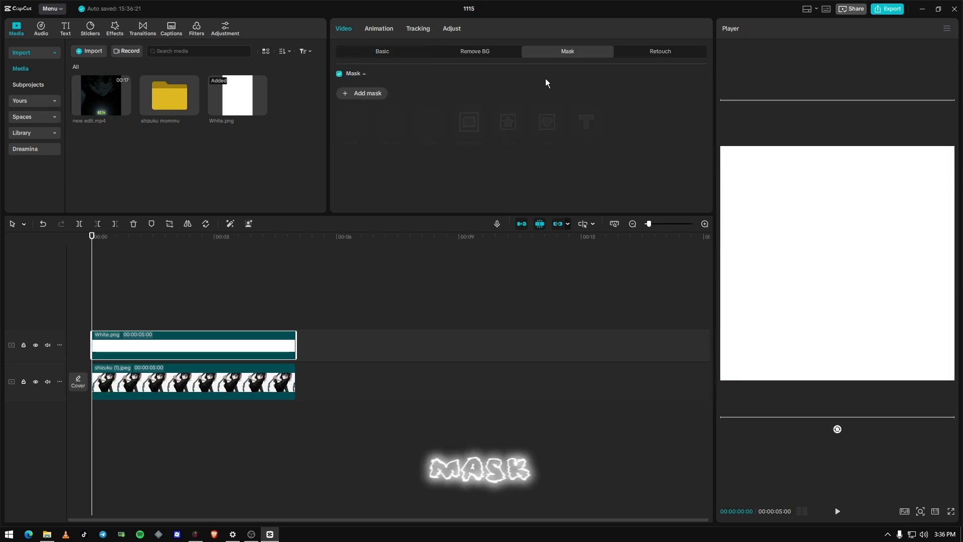
pyautogui.click(365, 95)
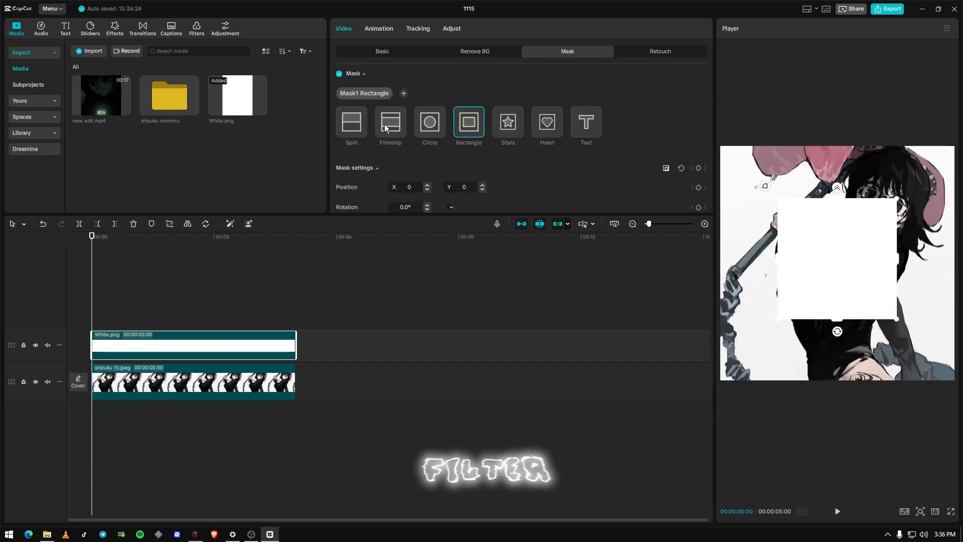
pyautogui.click(391, 124)
pyautogui.moveTo(862, 266); pyautogui.dragTo(862, 220)
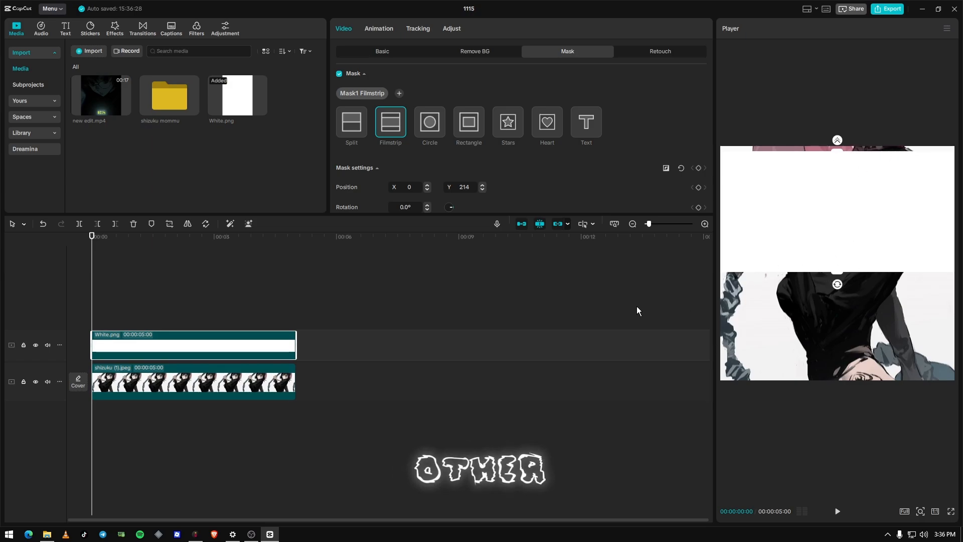
# - Duplicate the masked white clip, then narrow the copy's filmstrip band and move it down to about X -61, Y -382
pyautogui.hotkey('ctrl', 'c')
pyautogui.hotkey('ctrl', 'v')
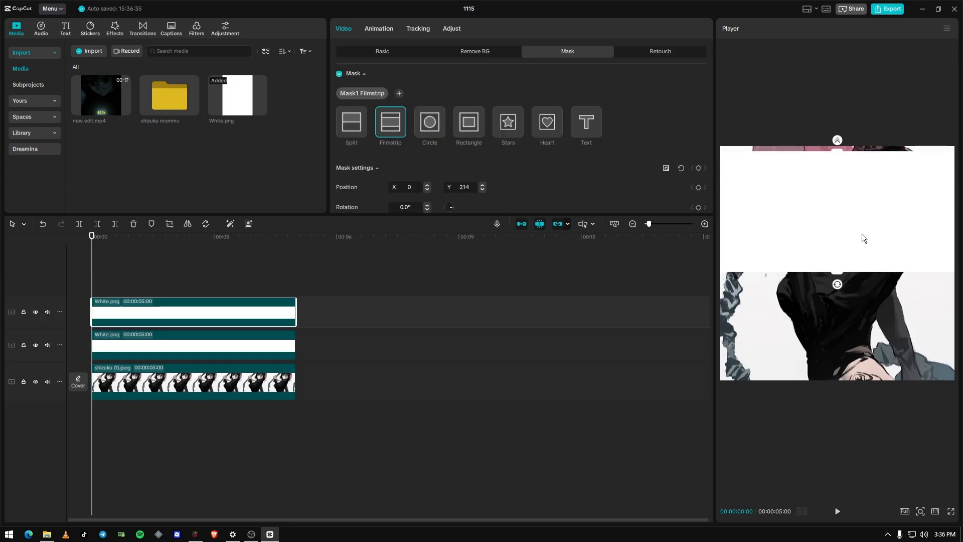
pyautogui.moveTo(840, 328); pyautogui.dragTo(823, 385)
pyautogui.moveTo(838, 344); pyautogui.dragTo(834, 349)
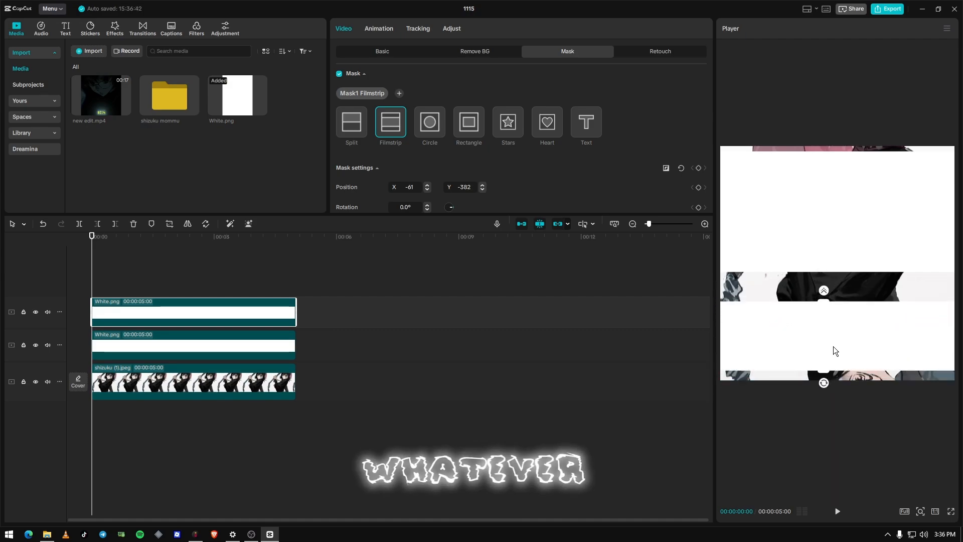
# - Trim the ends of both White.png clips together to a duration of 00:00:00:29
pyautogui.moveTo(80, 264); pyautogui.dragTo(203, 257)
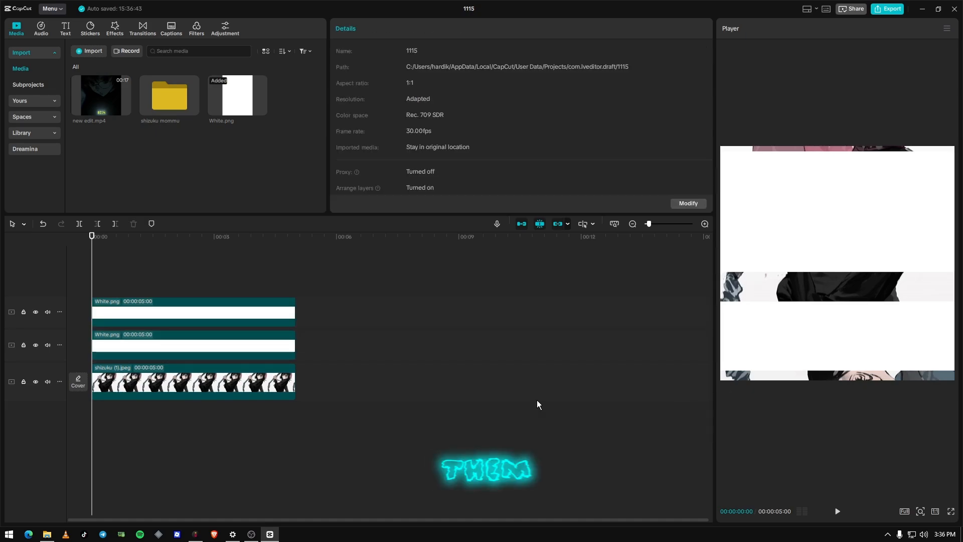
pyautogui.scroll(5, 188, 286)
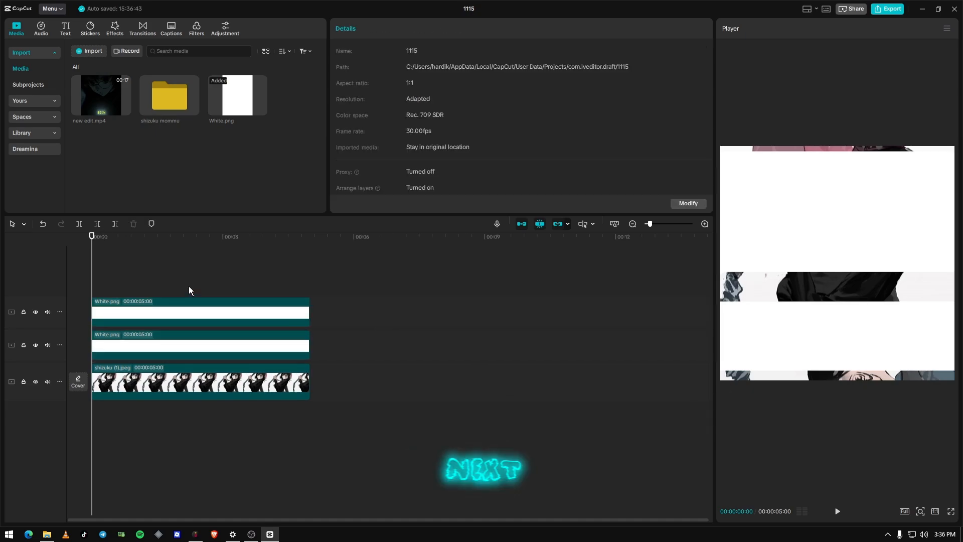
pyautogui.moveTo(112, 236); pyautogui.dragTo(272, 348)
pyautogui.click(114, 224)
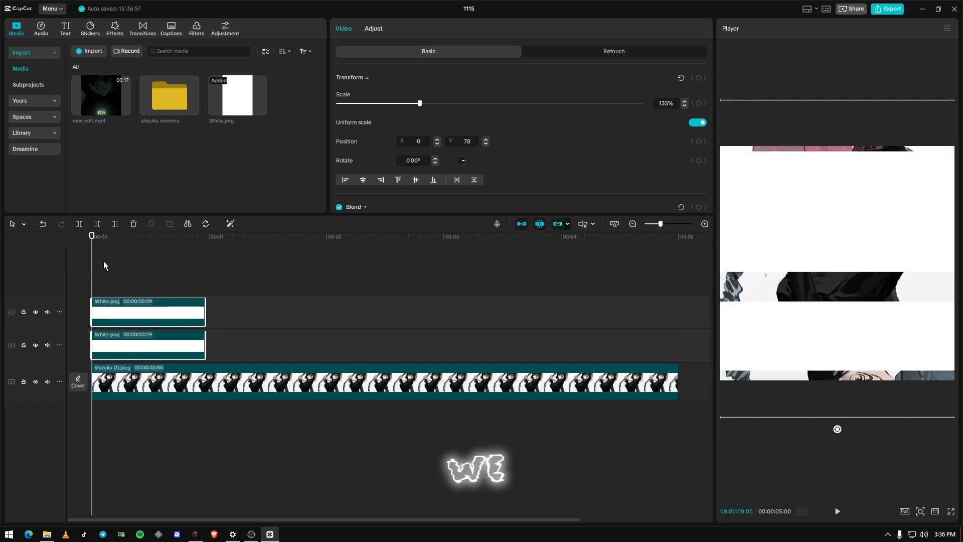
# - Move both White.png clips along the timeline so they start at about 00:00:00:21
pyautogui.click(186, 265)
pyautogui.moveTo(154, 266); pyautogui.dragTo(245, 344)
pyautogui.click(221, 245)
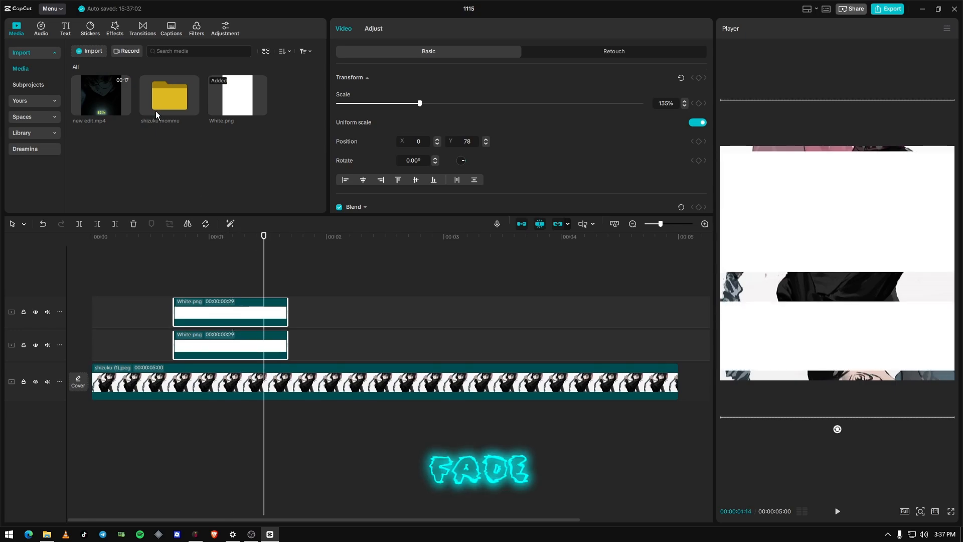
# - Apply the Fade Out exit animation to the upper White.png clip with a duration of 0.5 s
pyautogui.click(227, 311)
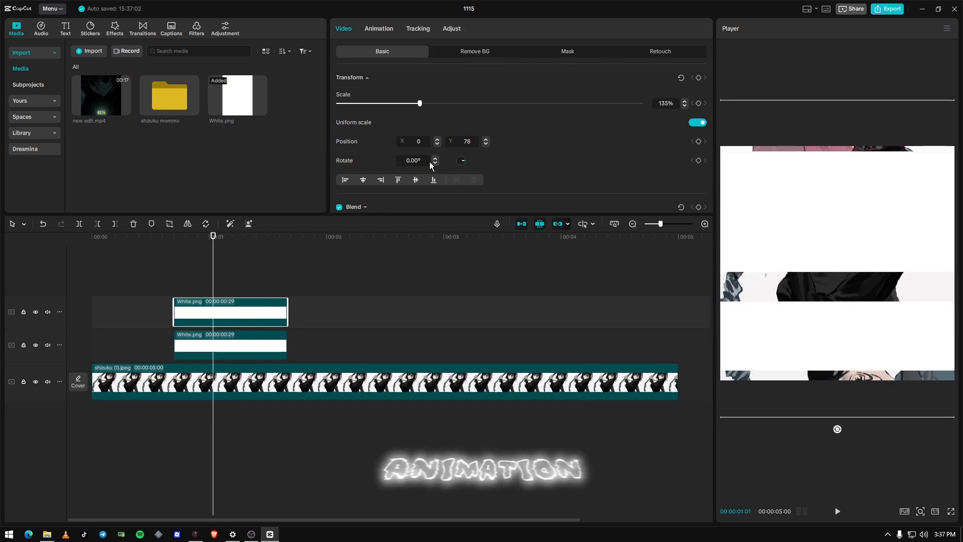
pyautogui.click(386, 30)
pyautogui.click(532, 57)
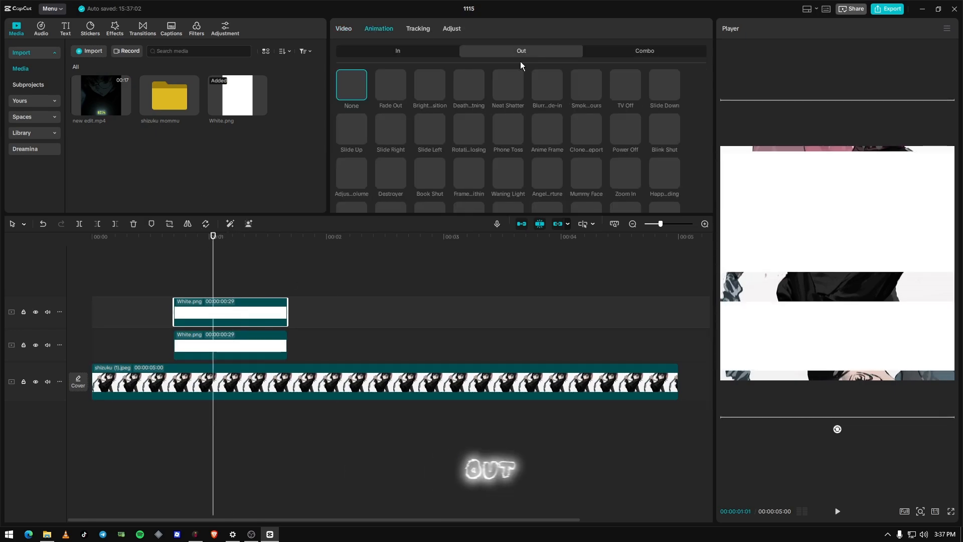
pyautogui.click(397, 87)
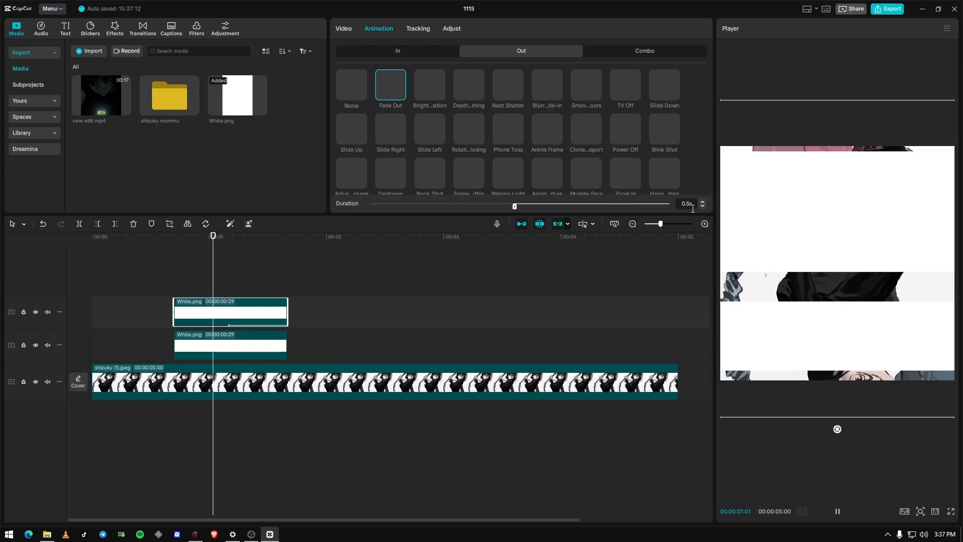
pyautogui.click(509, 206)
# - Trim the ends of both White.png clips so they finish at 00:00:00:28
pyautogui.click(176, 238)
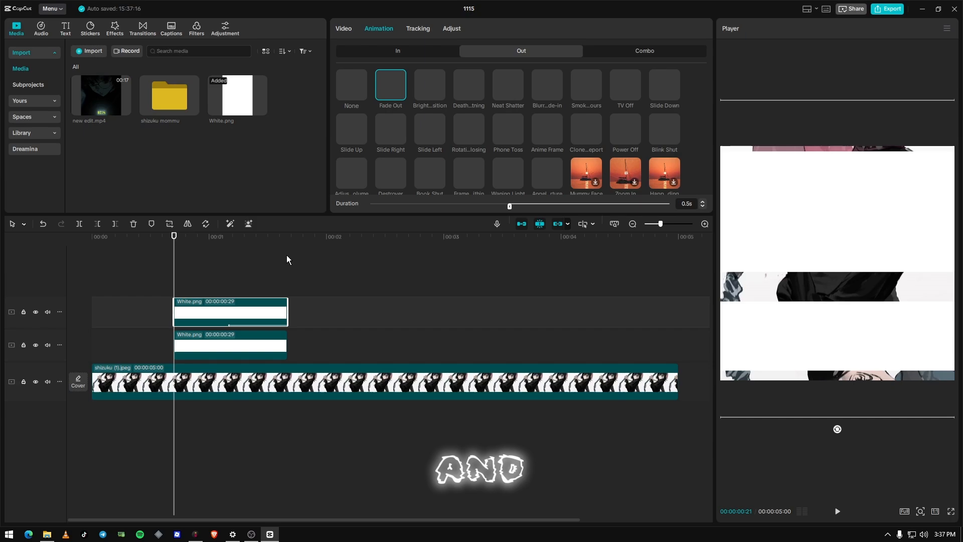
pyautogui.moveTo(287, 318); pyautogui.dragTo(240, 323)
pyautogui.scroll(2, 198, 317)
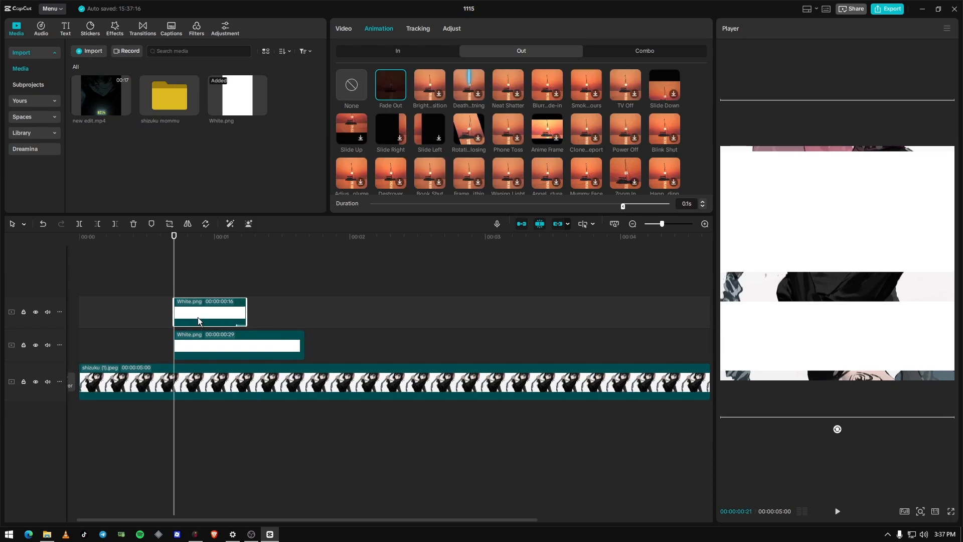
pyautogui.click(216, 241)
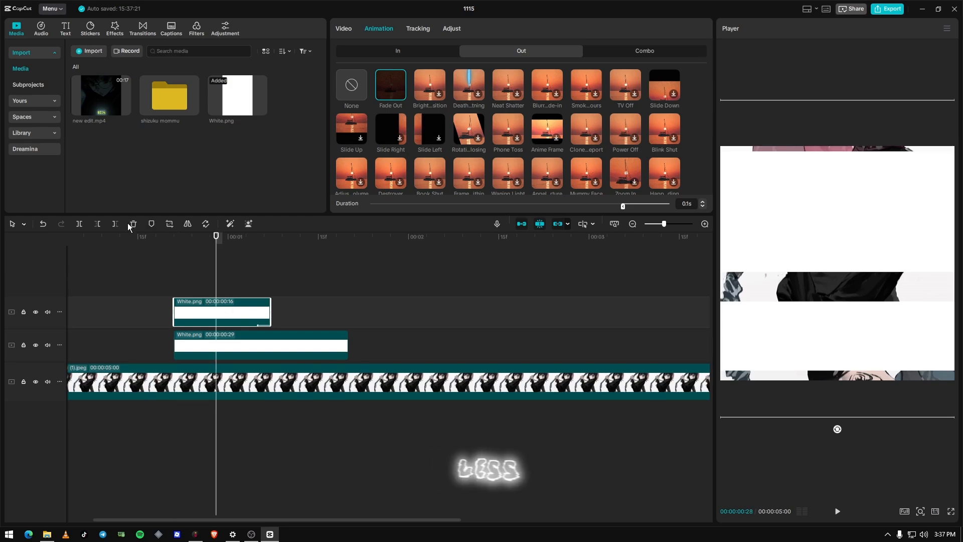
pyautogui.click(115, 224)
pyautogui.click(183, 345)
pyautogui.click(116, 224)
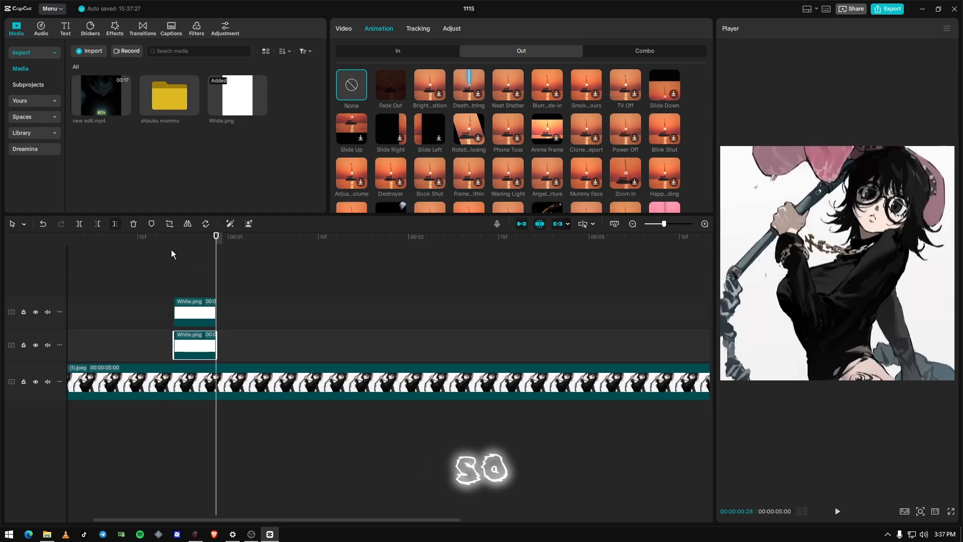
# - Apply the Fade Out exit animation to both shortened White.png clips with a duration of 0.1 s
pyautogui.click(171, 253)
pyautogui.press('space')
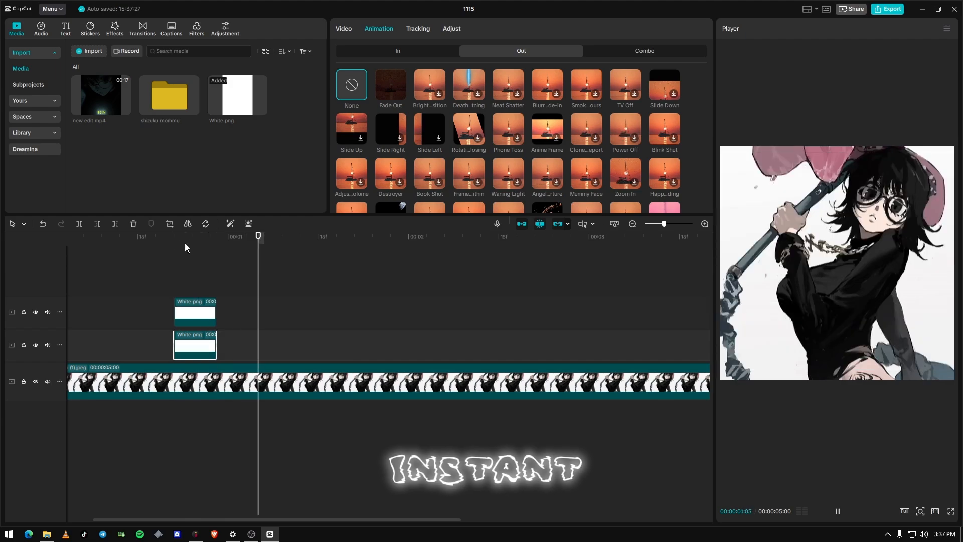
pyautogui.click(143, 236)
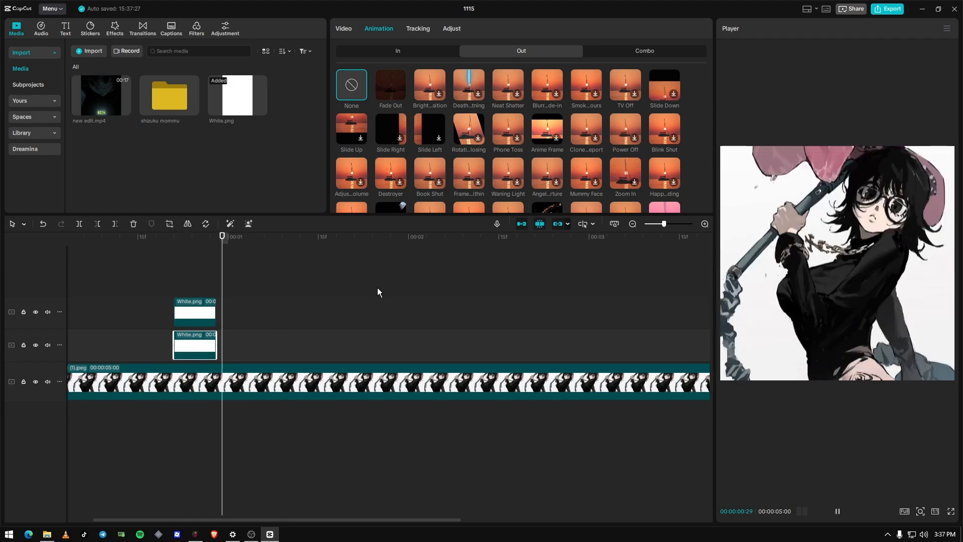
pyautogui.click(186, 236)
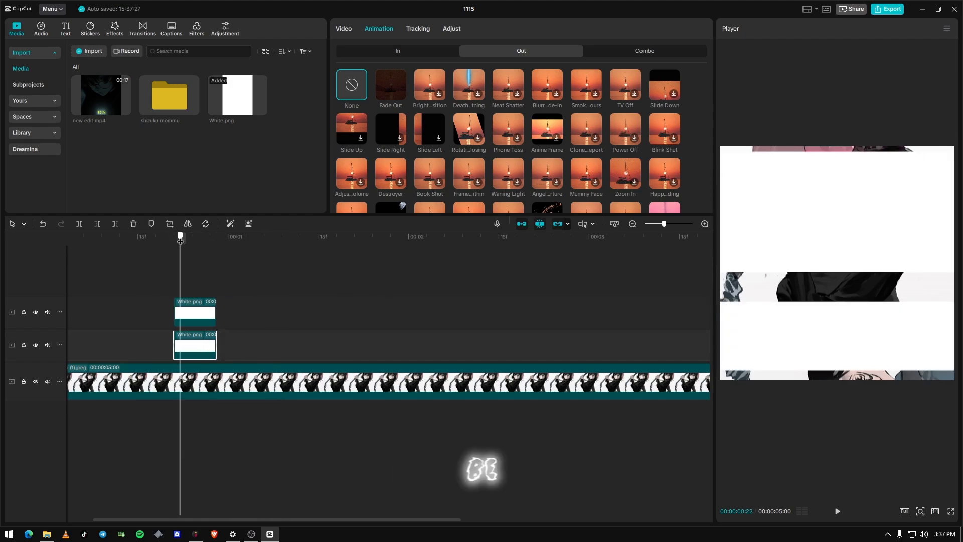
pyautogui.click(382, 94)
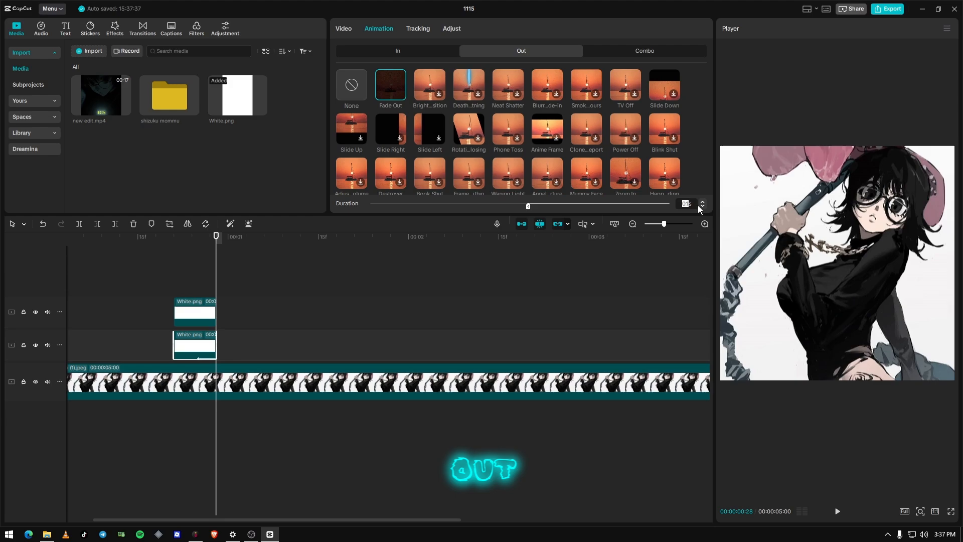
pyautogui.click(200, 315)
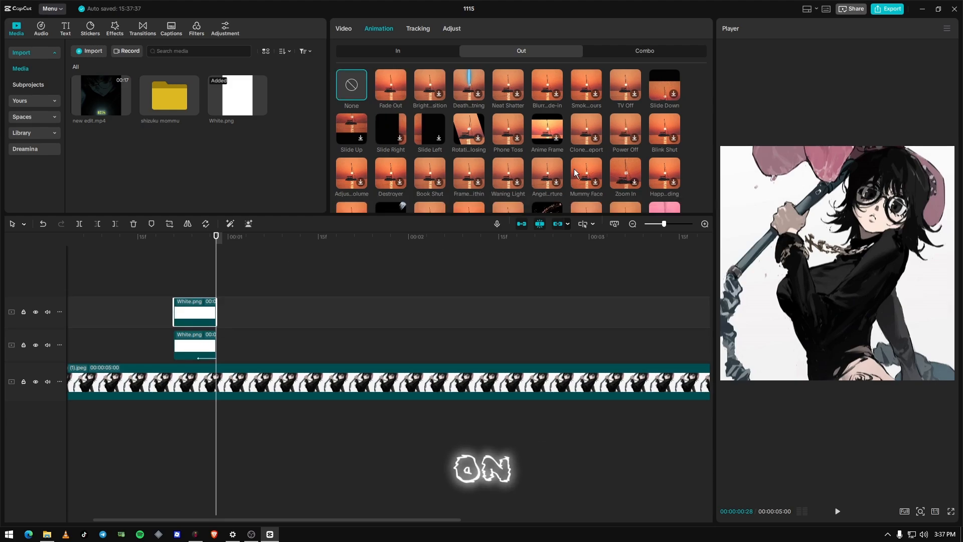
pyautogui.click(390, 87)
pyautogui.moveTo(609, 202); pyautogui.dragTo(593, 206)
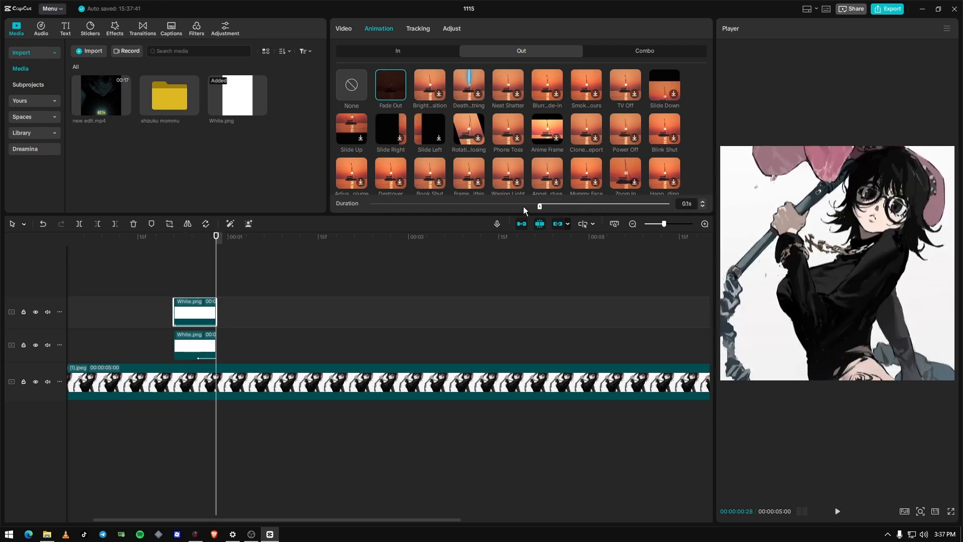
# - Extend the starts of both White.png clips earlier, making each 00:00:00:10 long
pyautogui.moveTo(178, 242); pyautogui.dragTo(150, 242)
pyautogui.moveTo(172, 308); pyautogui.dragTo(158, 310)
pyautogui.moveTo(173, 347); pyautogui.dragTo(156, 347)
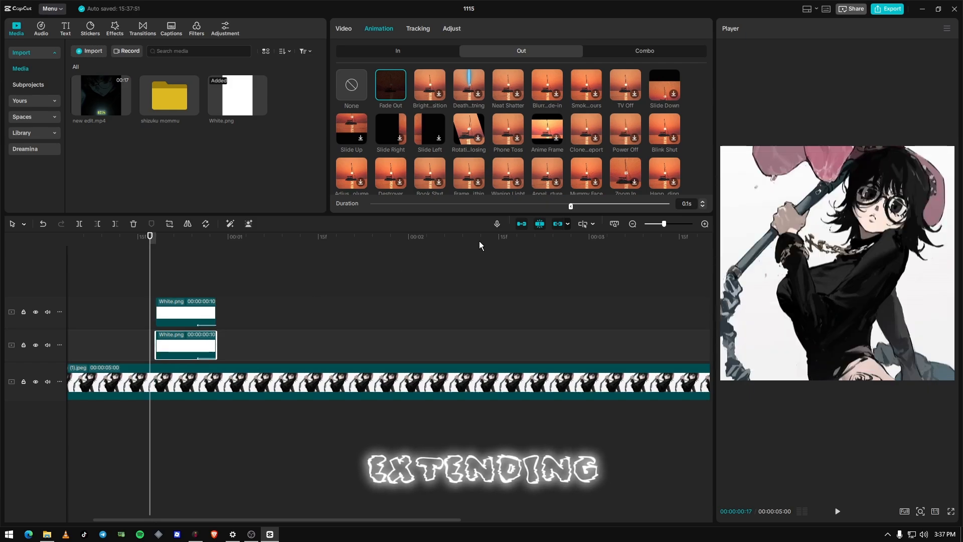
# - Add the Flash effect just before the white clips, from about 00:00:00:13 to 00:00:00:18, and set its speed to 100
pyautogui.click(157, 240)
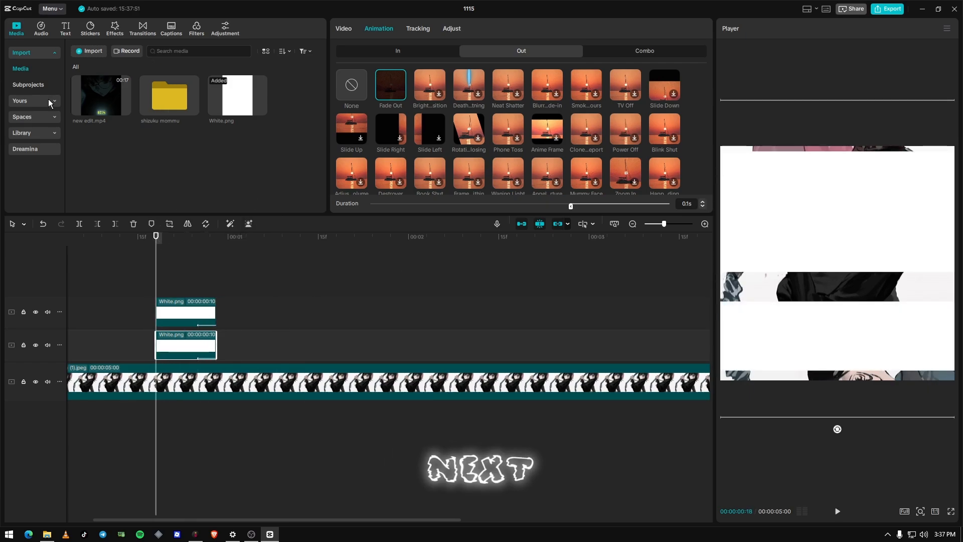
pyautogui.click(116, 28)
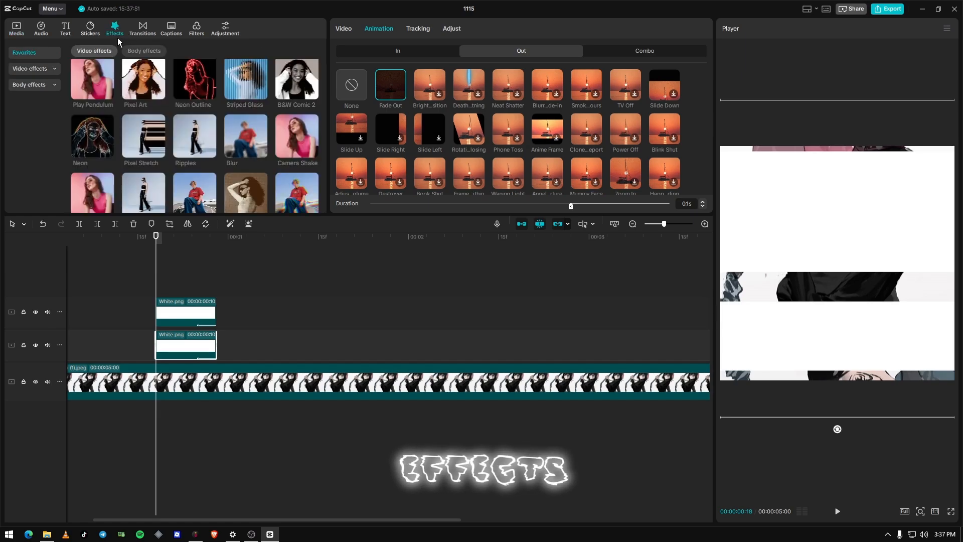
pyautogui.moveTo(94, 85)
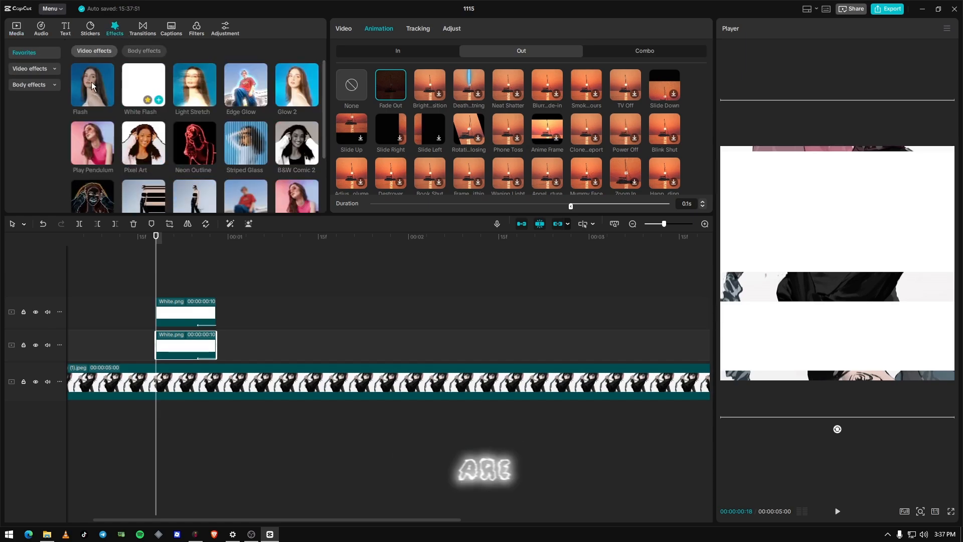
pyautogui.moveTo(85, 89); pyautogui.dragTo(127, 290)
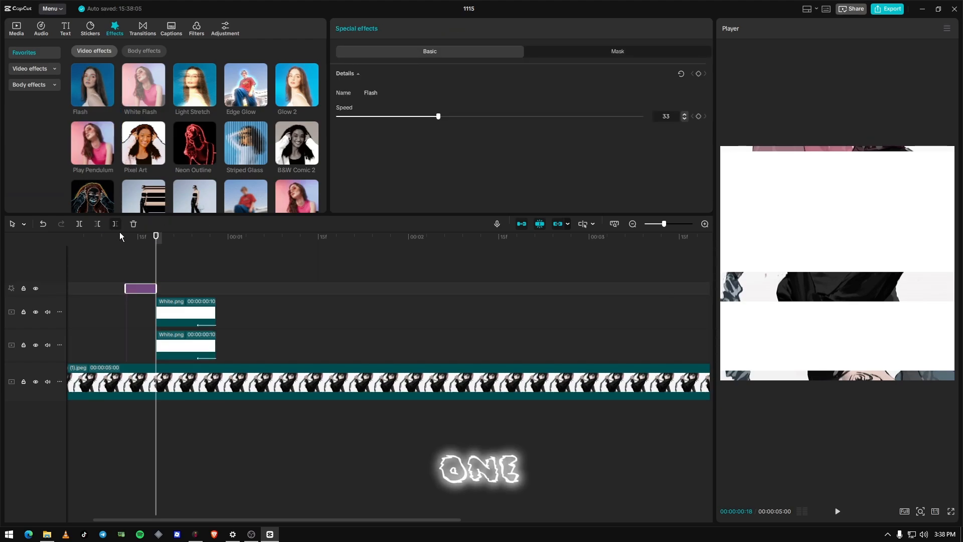
pyautogui.moveTo(121, 236); pyautogui.dragTo(139, 262)
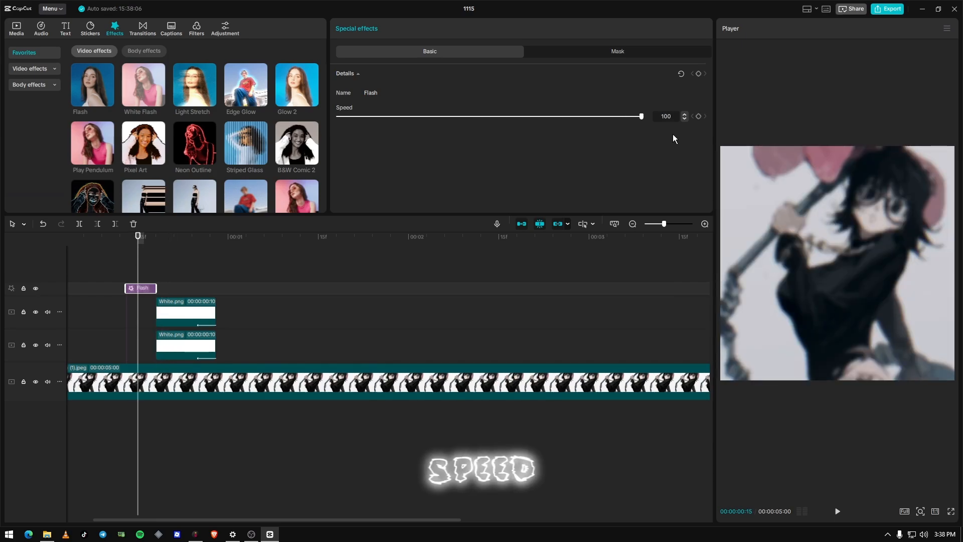
pyautogui.click(127, 238)
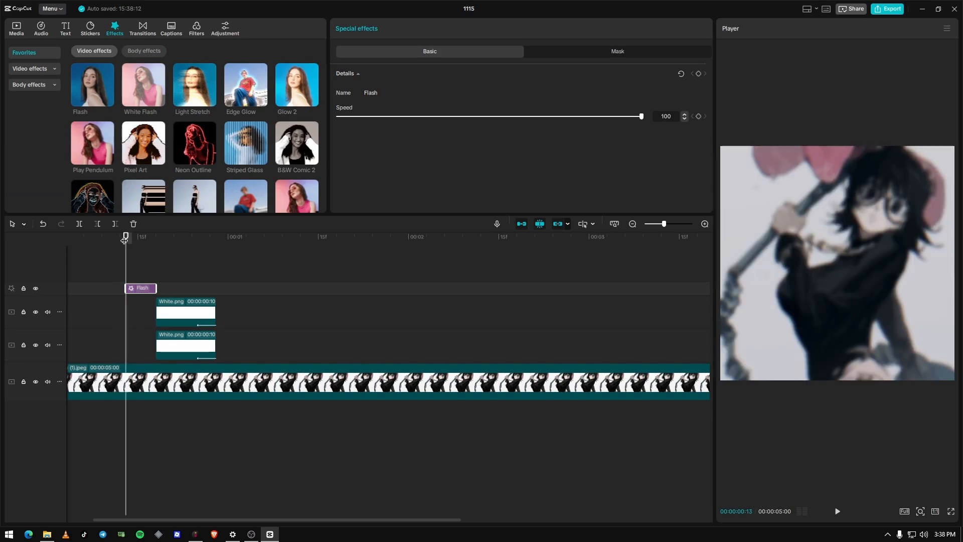
pyautogui.press('space')
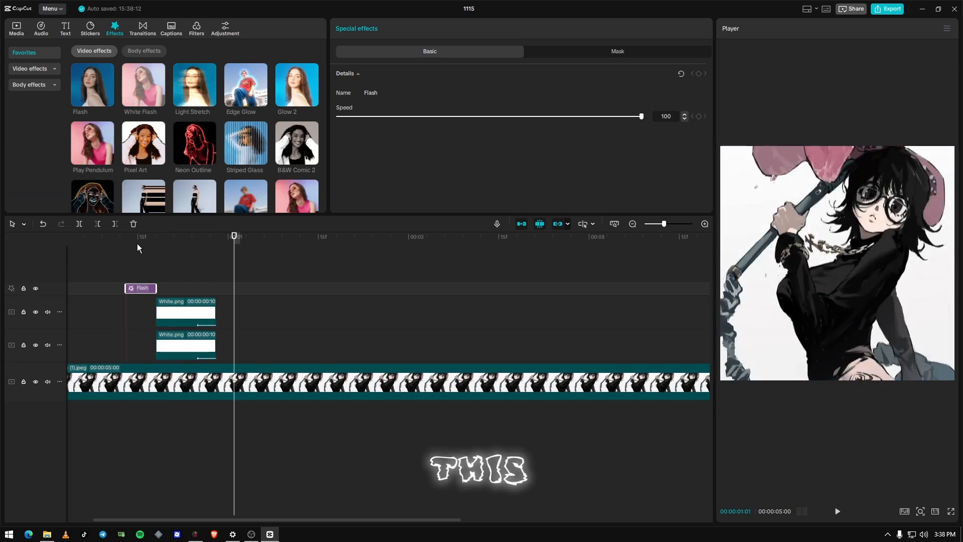
# - Add the White Flash effect above Flash, spanning about 00:00:00:15 to 00:00:00:20, with its speed set to 100
pyautogui.click(150, 238)
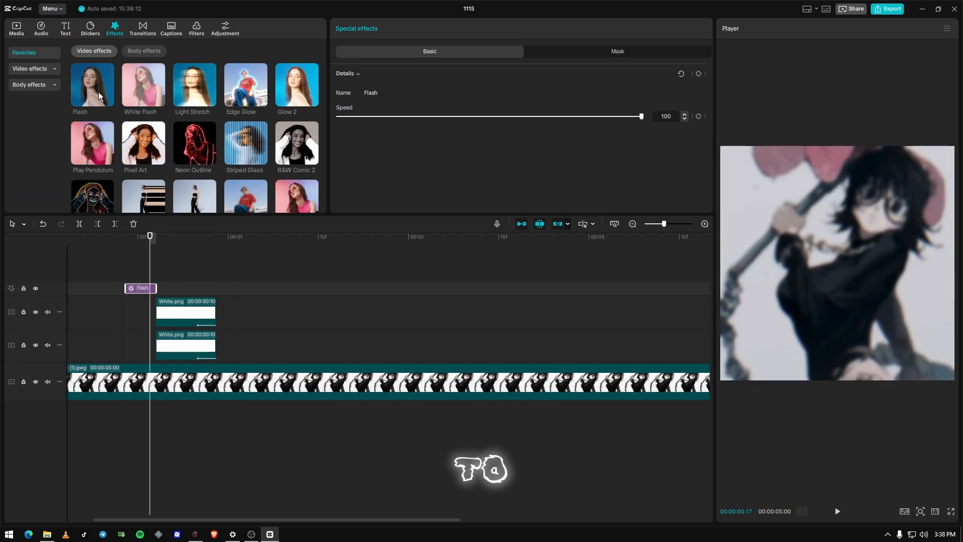
pyautogui.moveTo(149, 76); pyautogui.dragTo(129, 275)
pyautogui.click(174, 241)
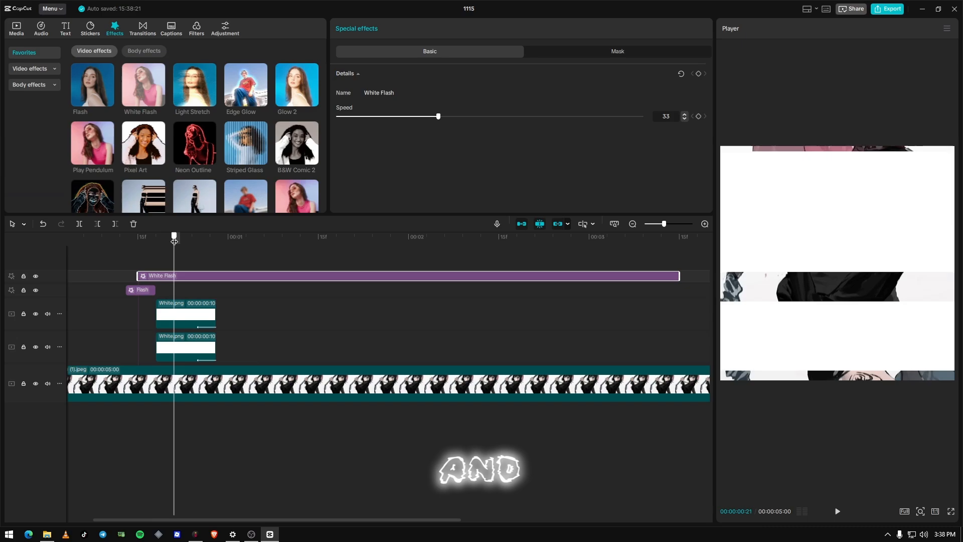
pyautogui.moveTo(174, 241); pyautogui.dragTo(167, 242)
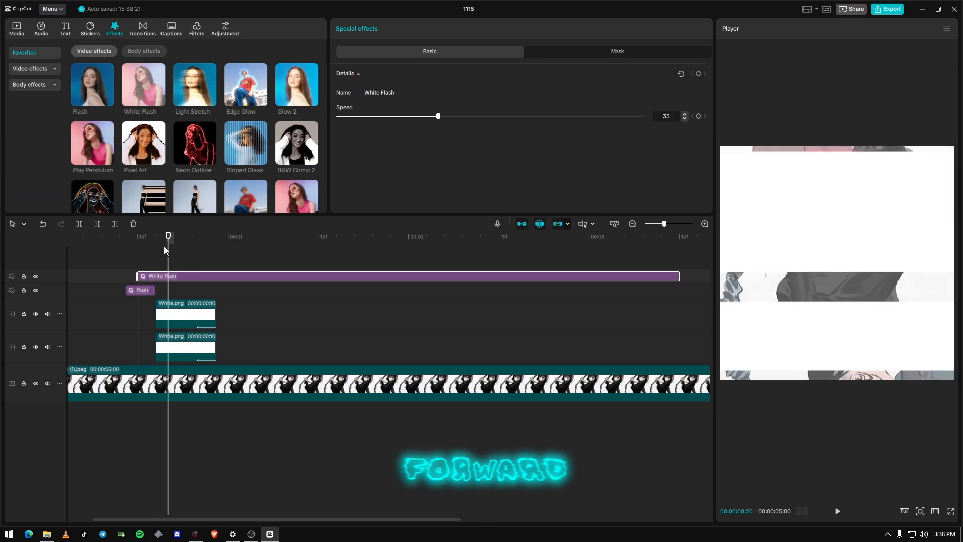
pyautogui.click(114, 223)
pyautogui.click(140, 238)
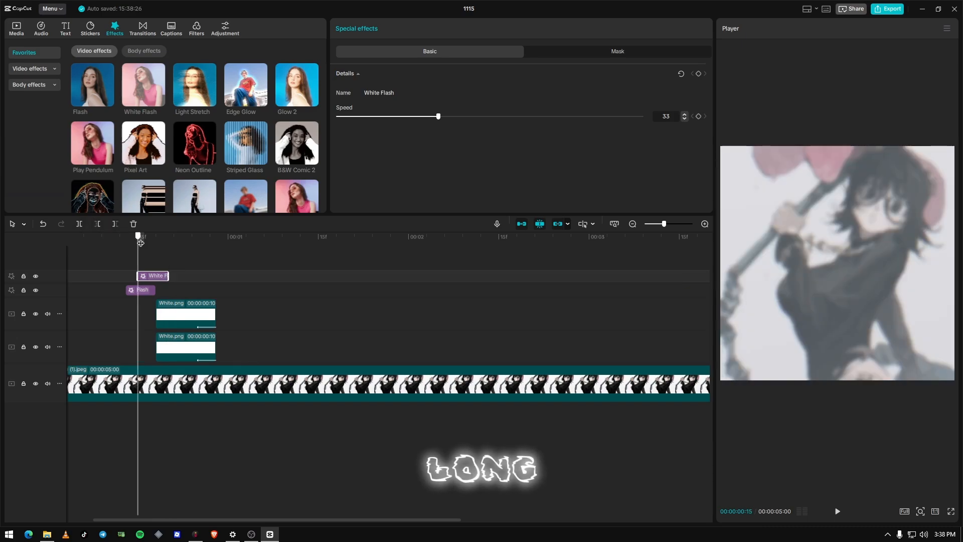
pyautogui.moveTo(143, 242); pyautogui.dragTo(168, 243)
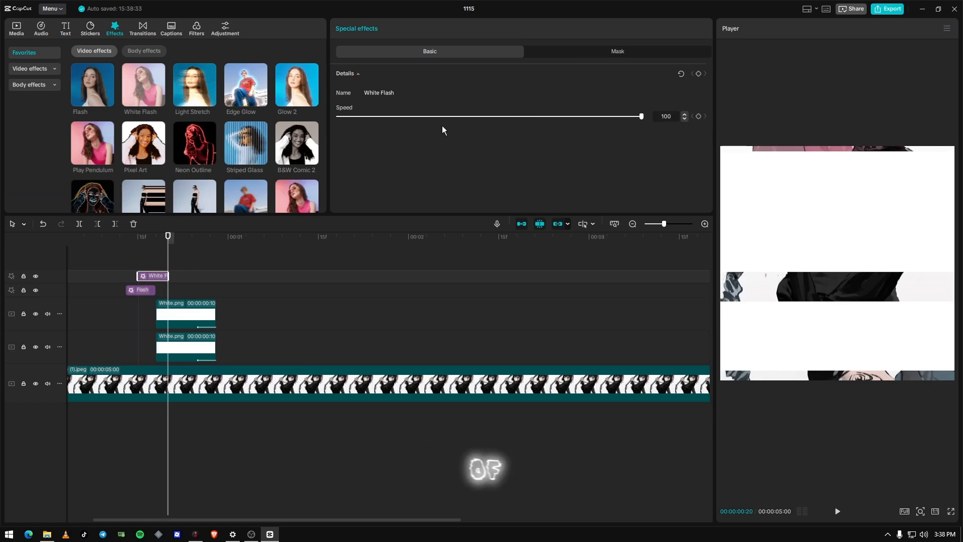
# - Trim the start of the upper White.png clip so it begins at about 00:00:00:21
pyautogui.click(139, 237)
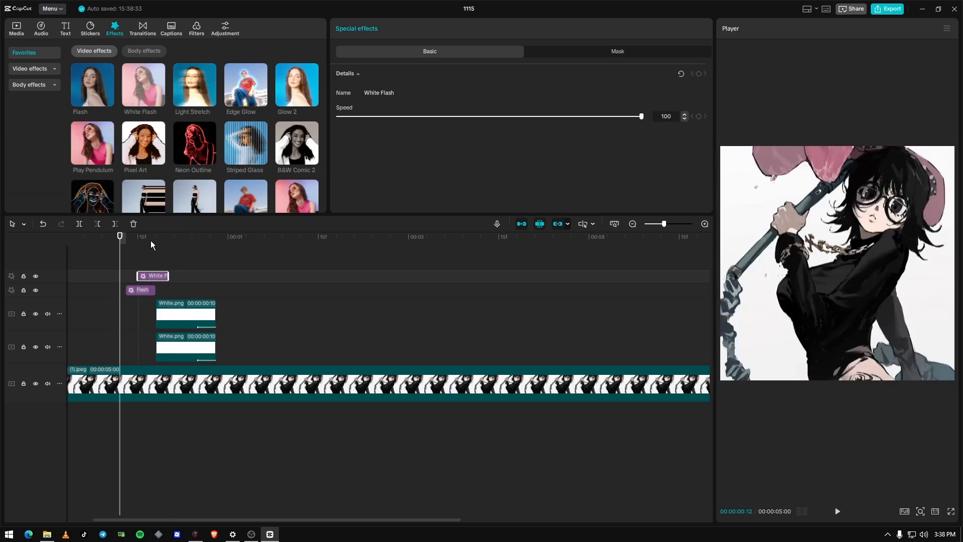
pyautogui.press('space')
pyautogui.press('space')
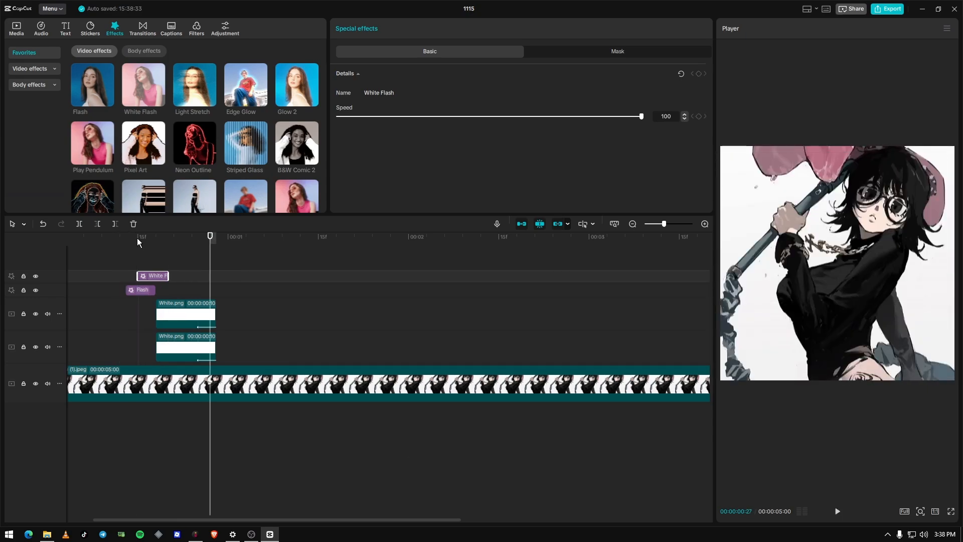
pyautogui.moveTo(138, 238); pyautogui.dragTo(203, 257)
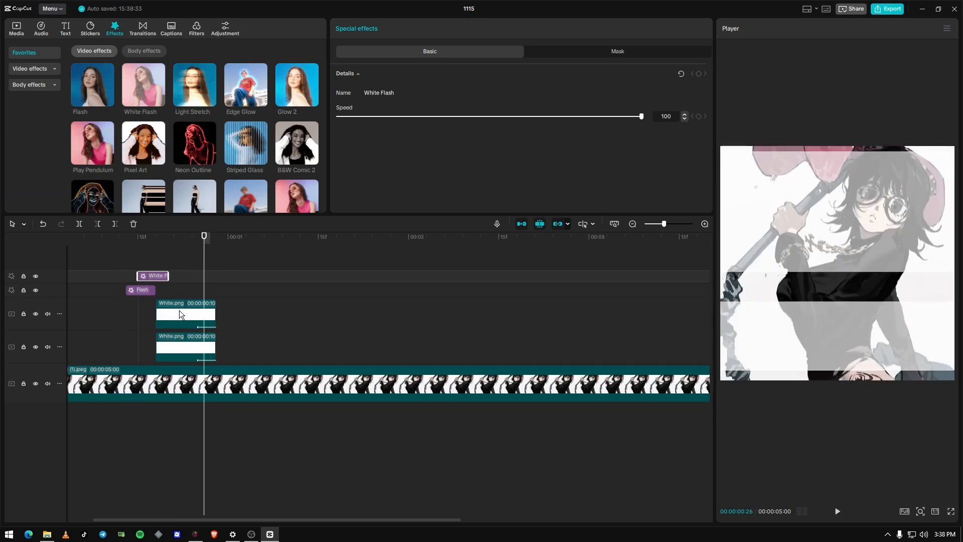
pyautogui.moveTo(179, 310)
pyautogui.mouseDown()
pyautogui.moveTo(188, 309)
pyautogui.moveTo(165, 314)
pyautogui.moveTo(215, 317)
pyautogui.moveTo(177, 314)
pyautogui.moveTo(192, 310)
pyautogui.mouseUp()
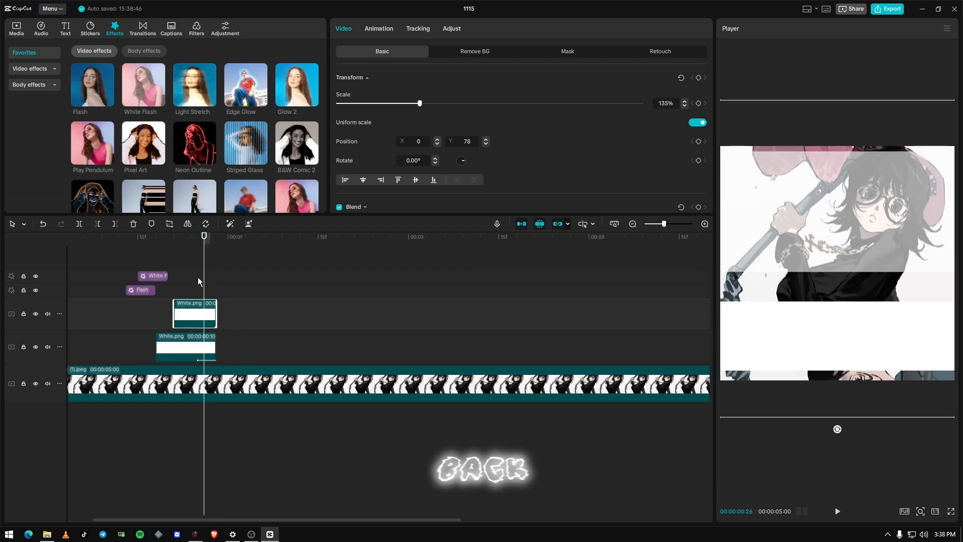
# - Set the upper White.png clip's Fade Out duration to 0.1 s and play back the transition
pyautogui.click(377, 29)
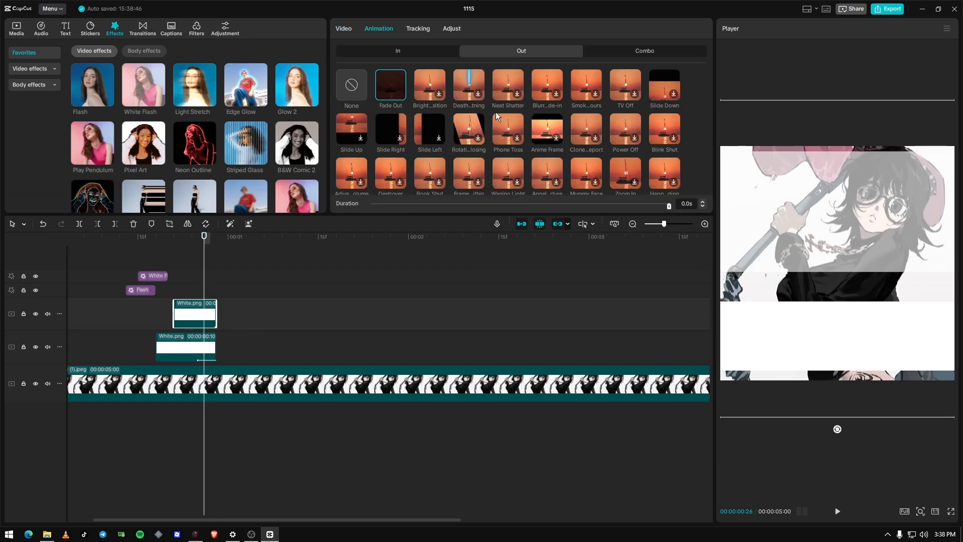
pyautogui.moveTo(663, 205); pyautogui.dragTo(534, 212)
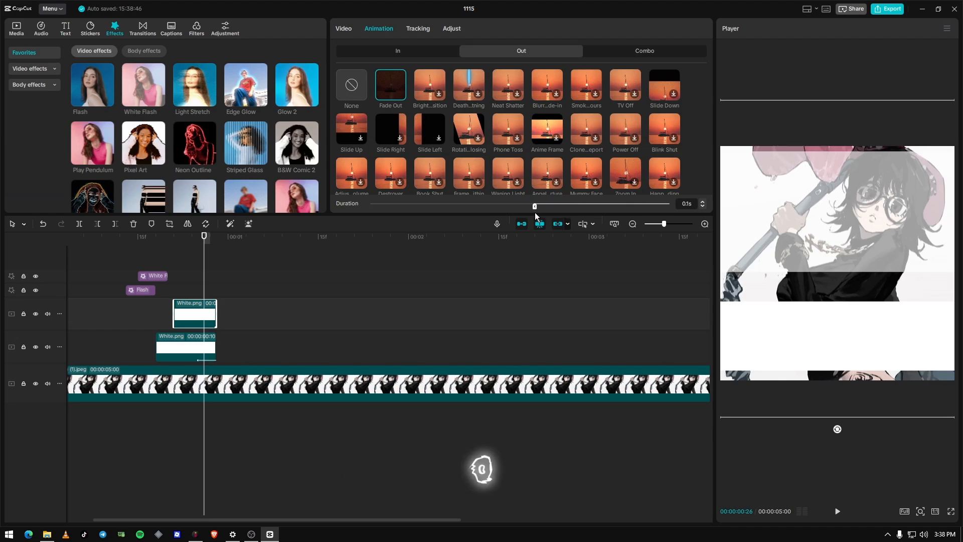
pyautogui.press('space')
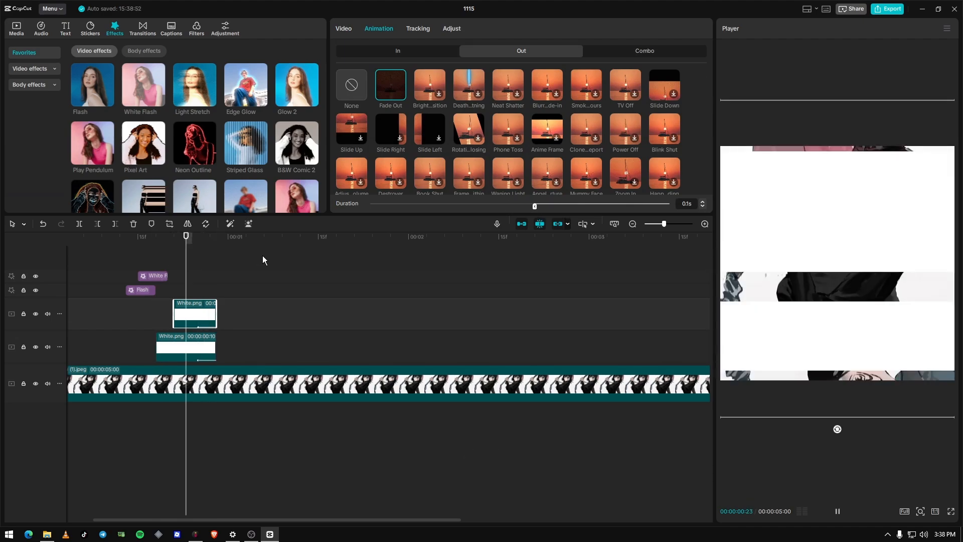
pyautogui.moveTo(165, 240); pyautogui.dragTo(168, 245)
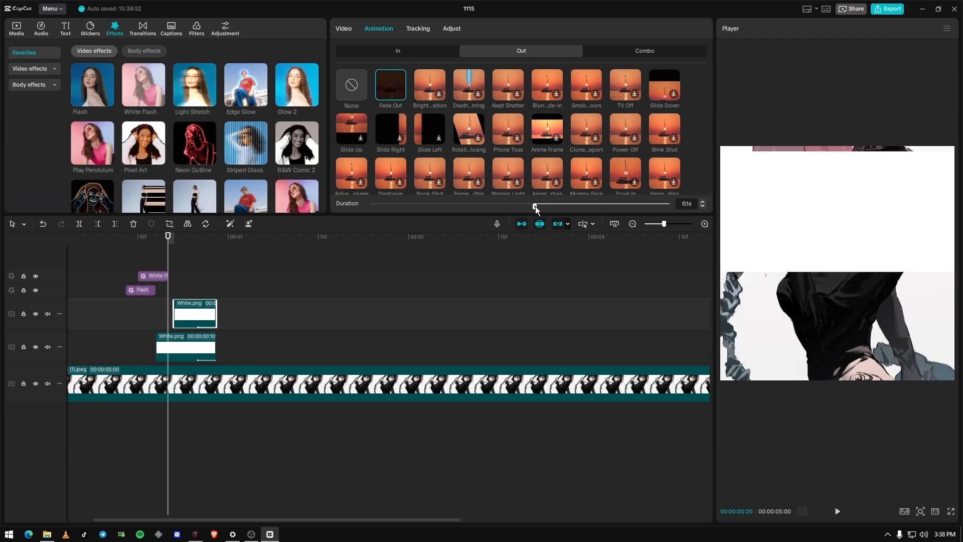
pyautogui.press('space')
pyautogui.press('space')
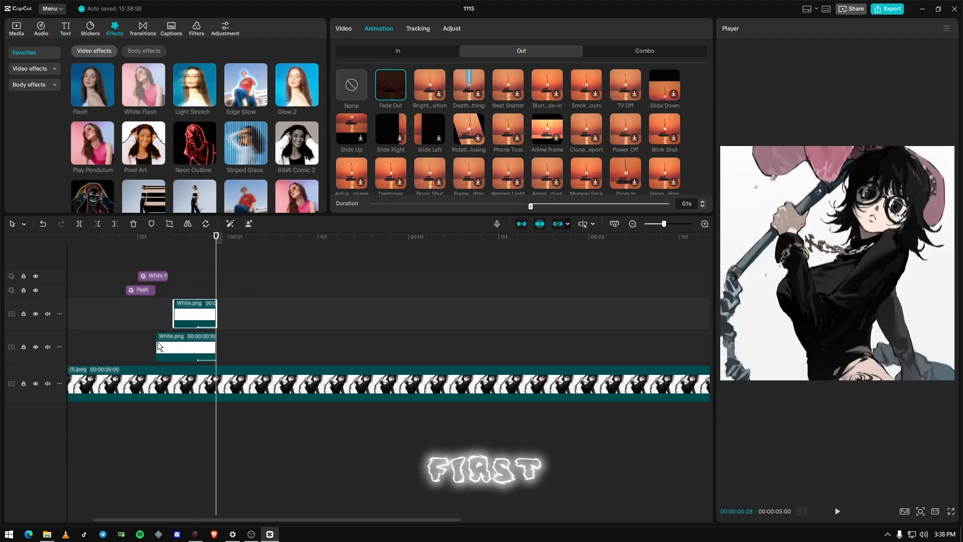
# - Shorten the lower White.png clip and shift both white clips earlier, starting them at about 00:00:00:17 (lower) and 00:00:00:20 (upper)
pyautogui.click(161, 346)
pyautogui.moveTo(165, 343); pyautogui.dragTo(198, 316)
pyautogui.click(160, 240)
pyautogui.press('space')
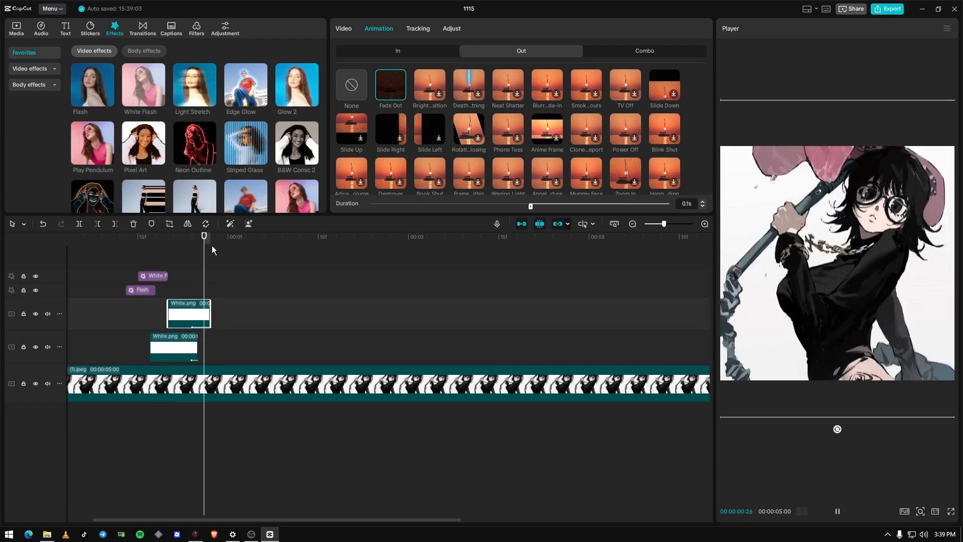
pyautogui.moveTo(158, 238); pyautogui.dragTo(145, 238)
pyautogui.press('space')
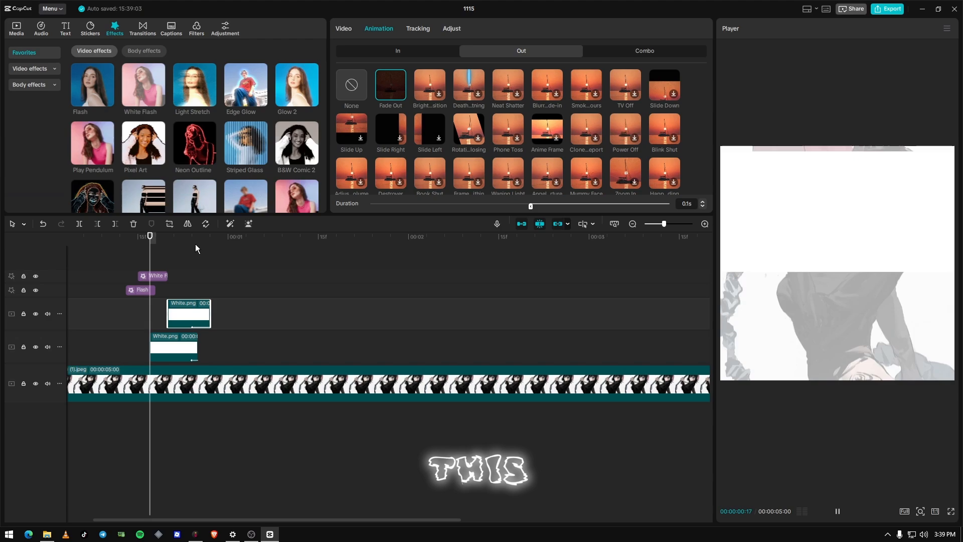
pyautogui.press('space')
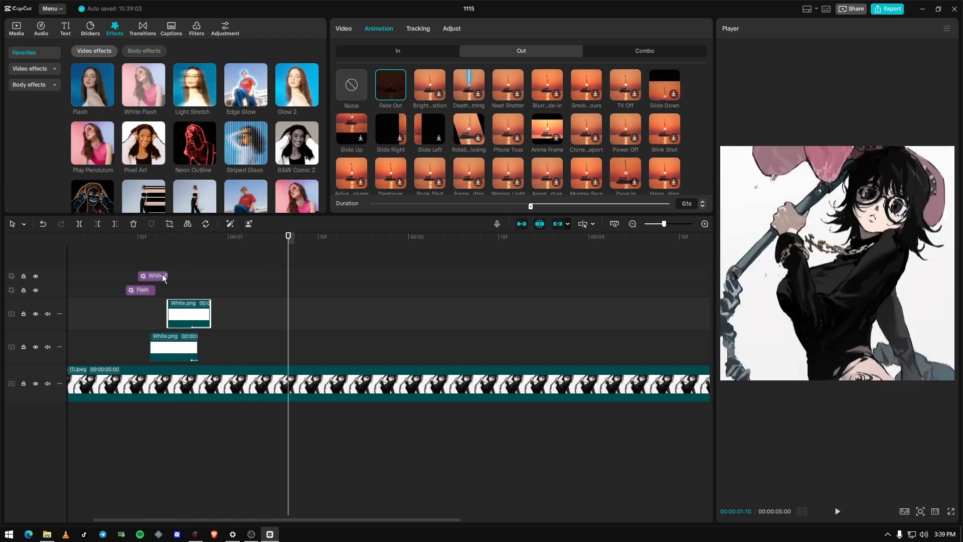
# - Shift both effects later so Flash starts at about 00:00:00:15 and White Flash at about 00:00:00:17, and play back the timing
pyautogui.moveTo(162, 275)
pyautogui.mouseDown()
pyautogui.moveTo(152, 290)
pyautogui.moveTo(168, 277)
pyautogui.mouseUp()
pyautogui.click(148, 293)
pyautogui.click(145, 245)
pyautogui.press('space')
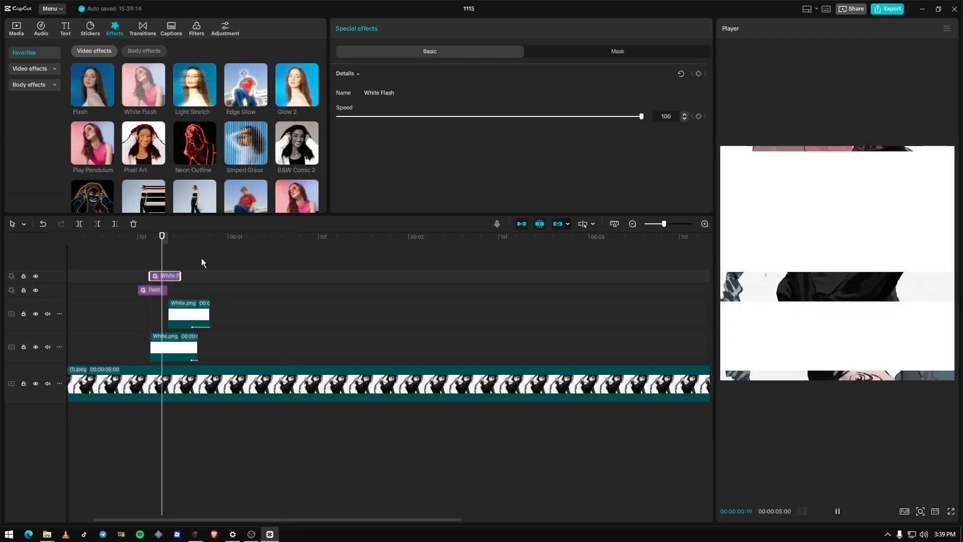
pyautogui.click(142, 234)
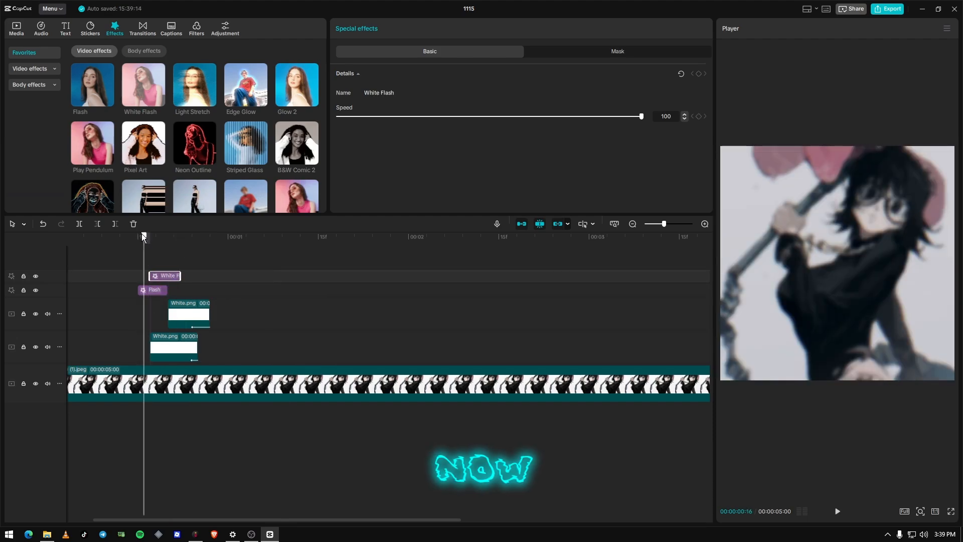
# - Search the sound effects library for "camera"
pyautogui.click(37, 32)
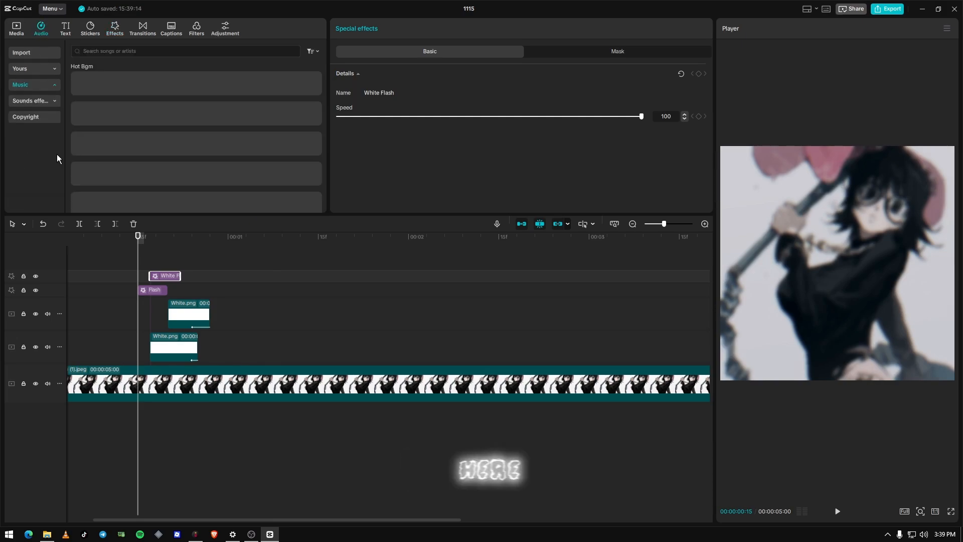
pyautogui.click(44, 102)
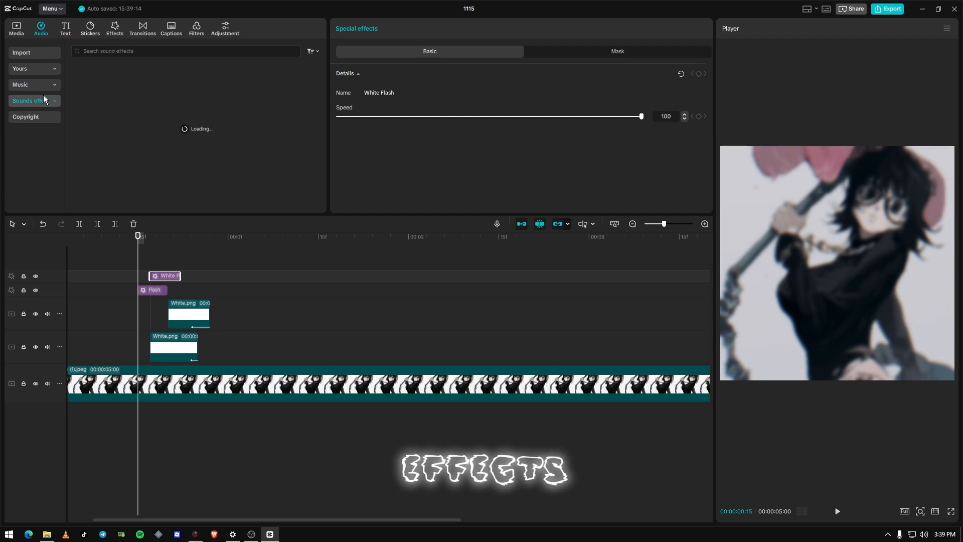
pyautogui.click(185, 52)
pyautogui.write('camera')
pyautogui.press('Return')
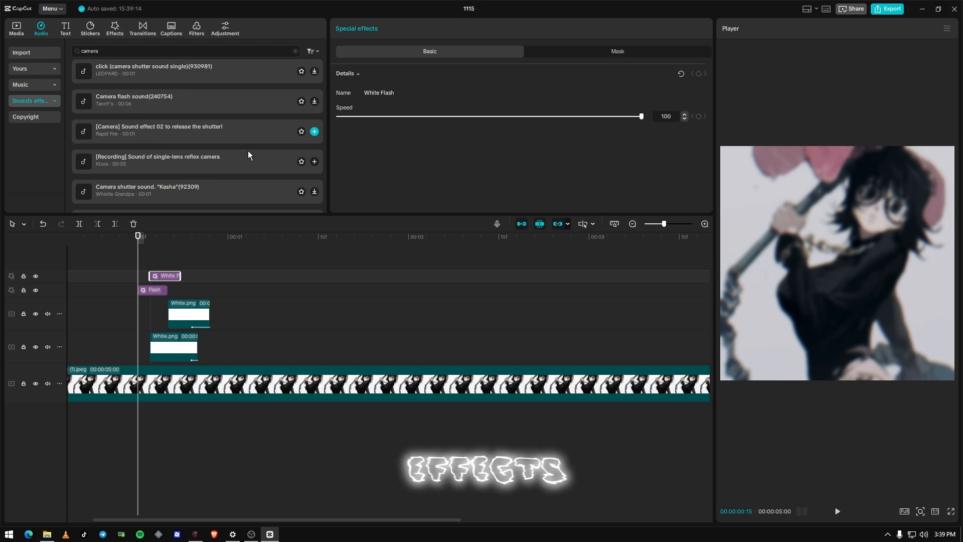
pyautogui.scroll(1, 236, 163)
pyautogui.scroll(-1, 246, 188)
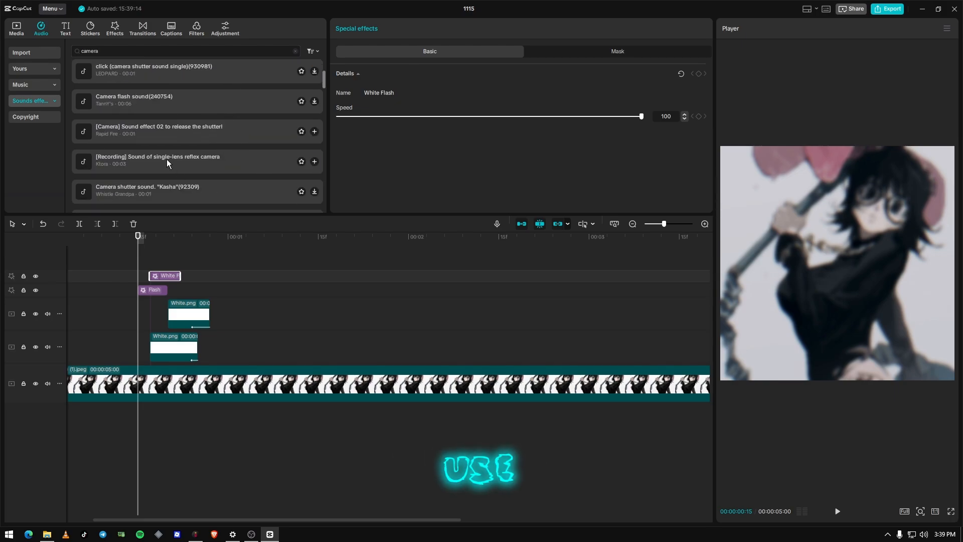
# - Preview the camera sounds, favourite "[Camera] Sound effect 02 to release the shutter!" and add it to the timeline at about 00:00:00:14
pyautogui.click(201, 159)
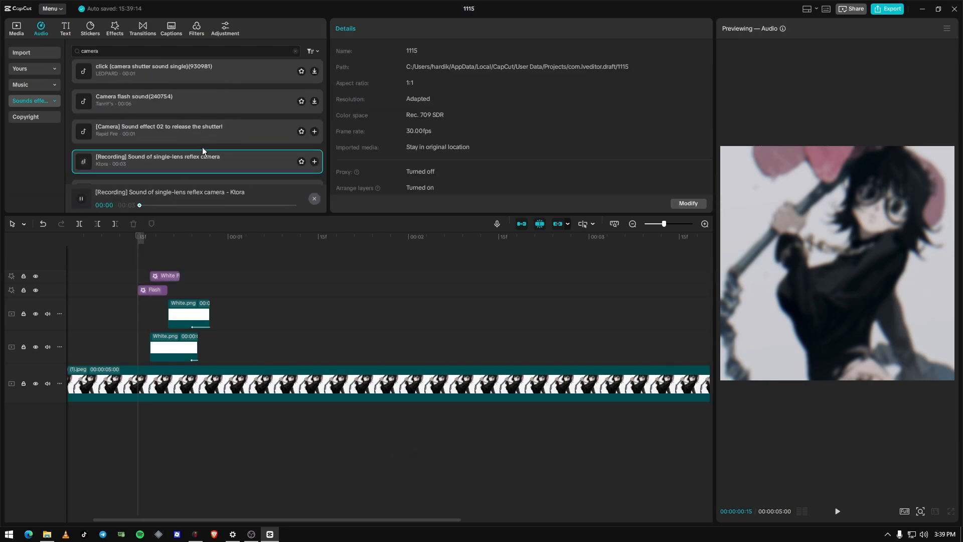
pyautogui.click(176, 136)
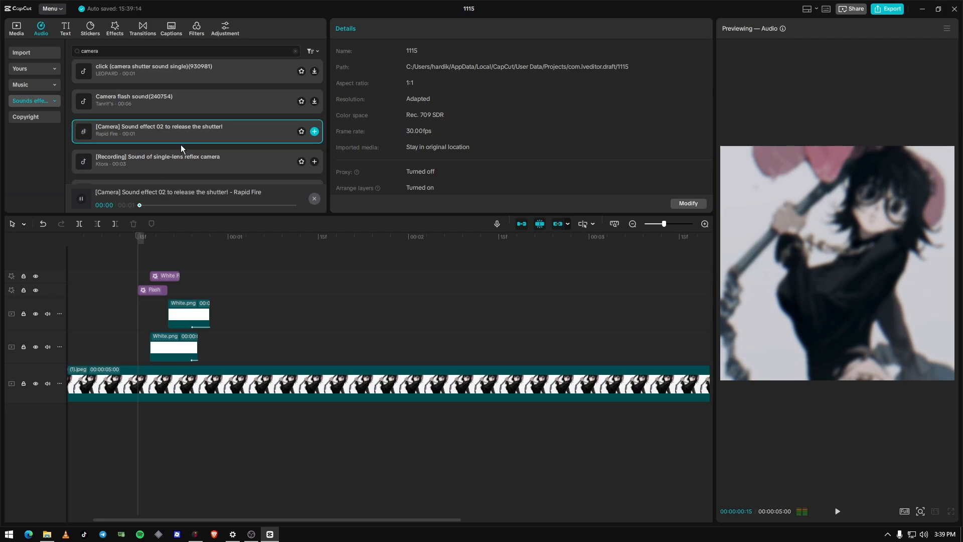
pyautogui.click(301, 131)
pyautogui.moveTo(267, 135); pyautogui.dragTo(129, 418)
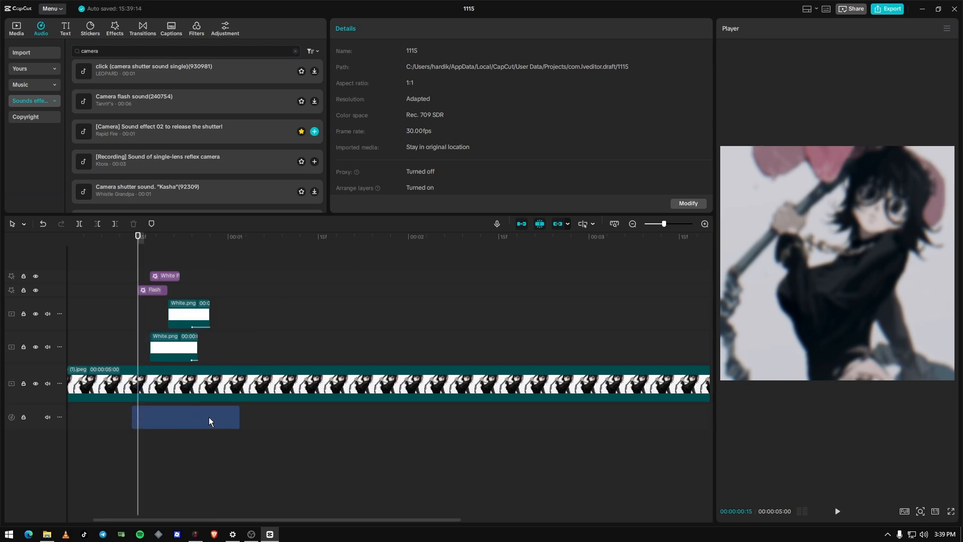
# - Shift the camera sound effect later to start at about 00:00:00:17, aligned with the lower White.png clip, and play back the sync
pyautogui.click(116, 243)
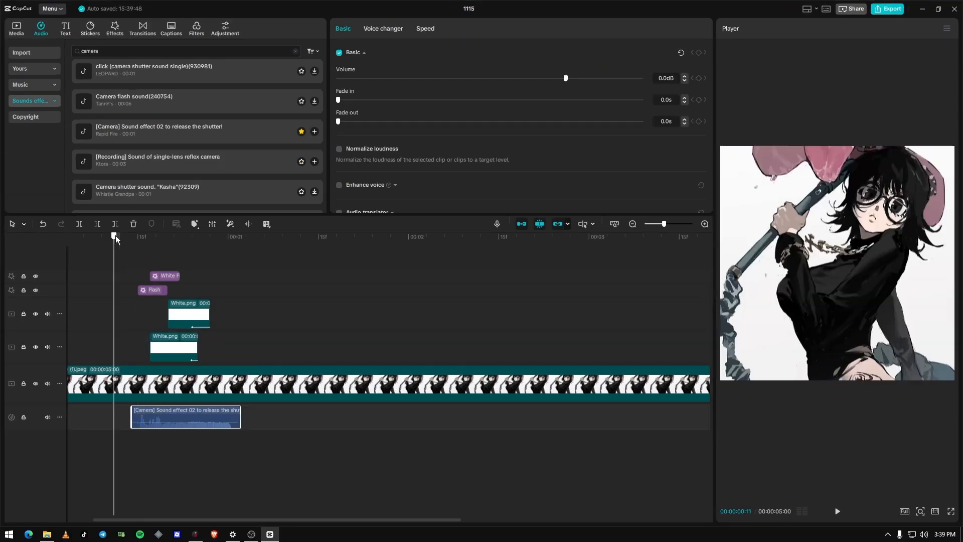
pyautogui.press('space')
pyautogui.click(162, 261)
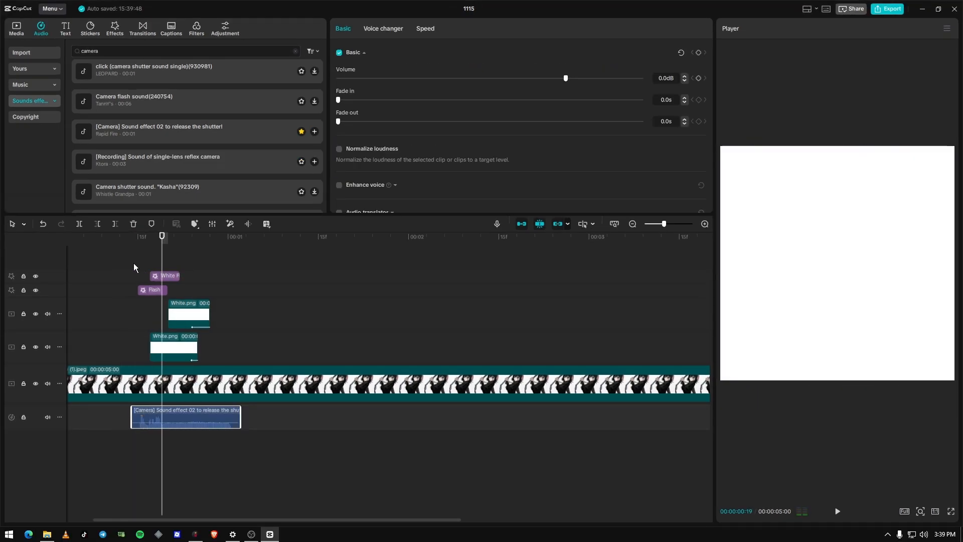
pyautogui.click(139, 237)
pyautogui.moveTo(167, 425); pyautogui.dragTo(185, 423)
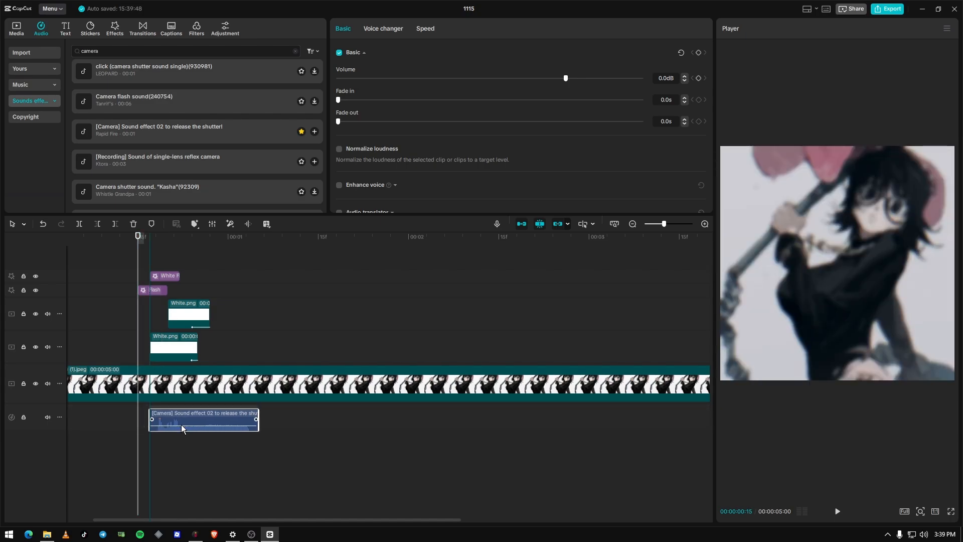
pyautogui.press('space')
pyautogui.press('space')
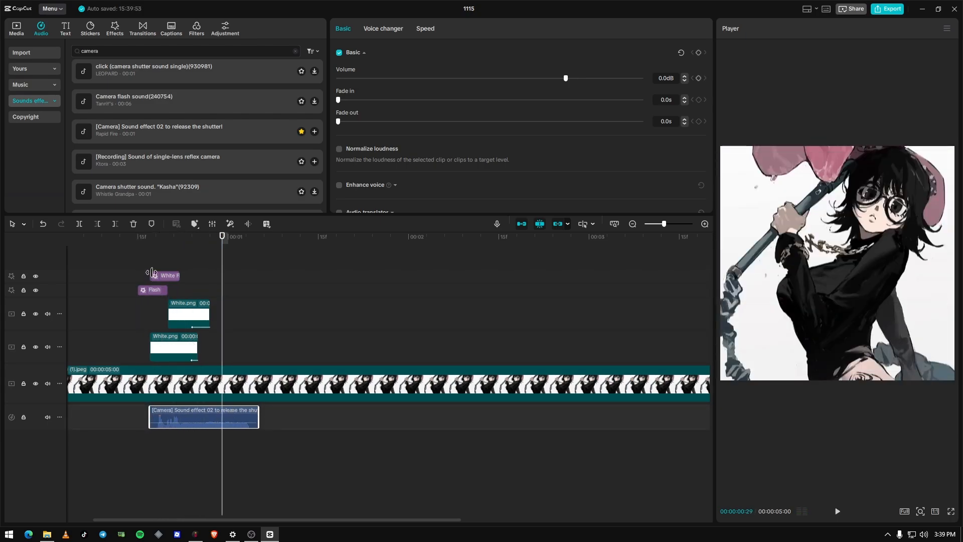
# - Lengthen the Fade Out animation slightly on the lower and upper White.png clips and play back the transition
pyautogui.moveTo(139, 243); pyautogui.dragTo(174, 258)
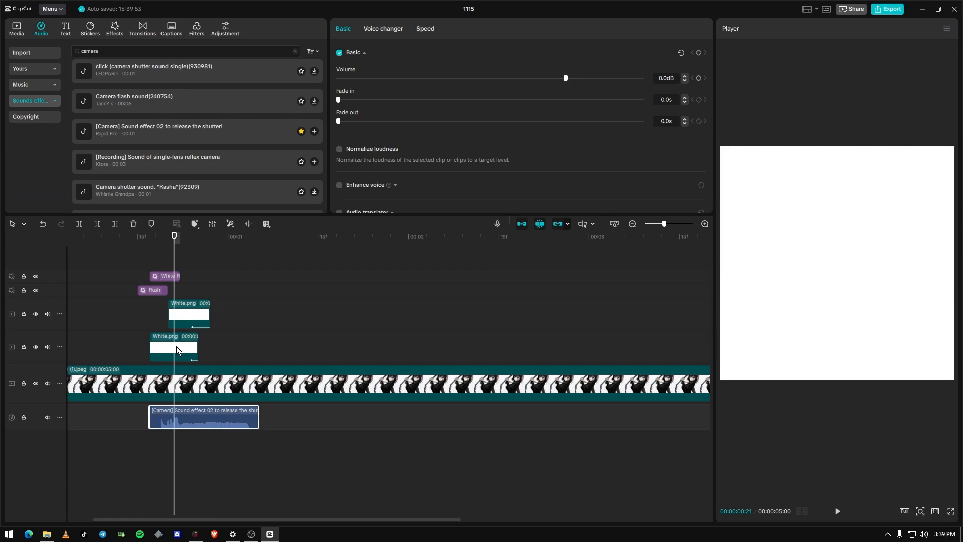
pyautogui.click(184, 350)
pyautogui.click(380, 28)
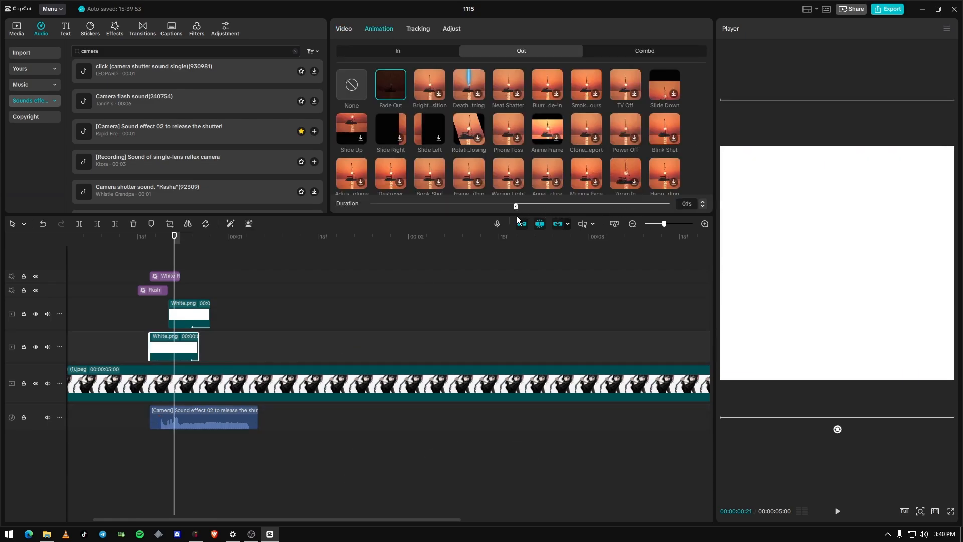
pyautogui.moveTo(487, 228)
pyautogui.mouseDown()
pyautogui.moveTo(462, 227)
pyautogui.moveTo(501, 235)
pyautogui.mouseUp()
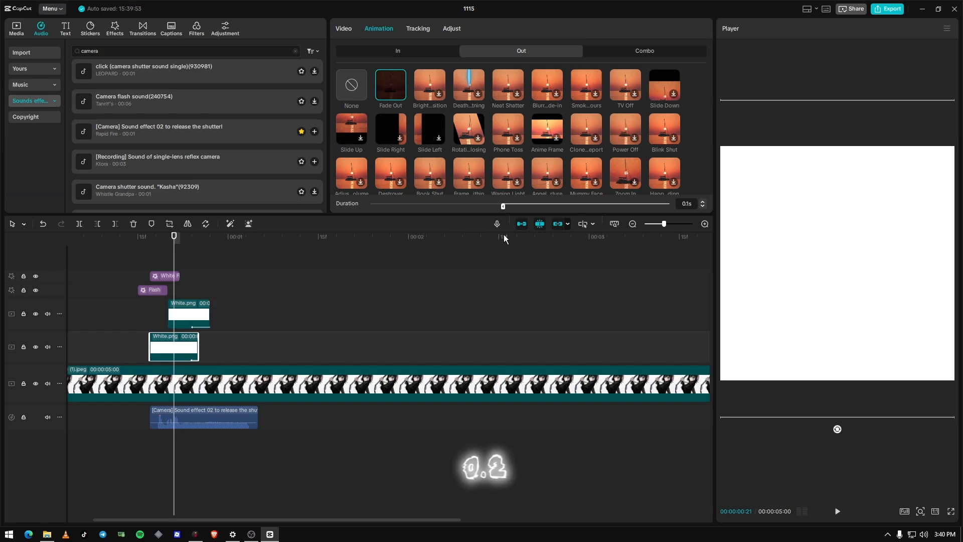
pyautogui.click(190, 313)
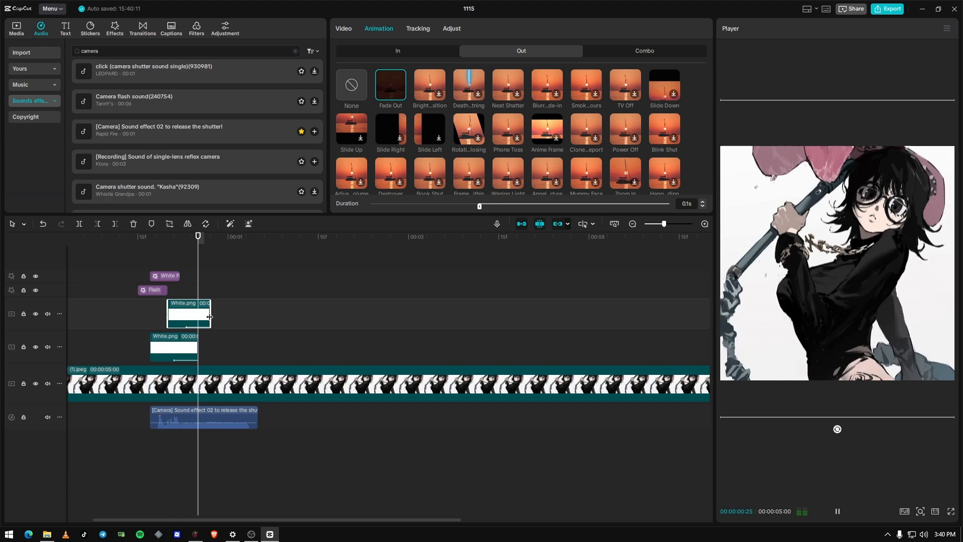
pyautogui.click(131, 236)
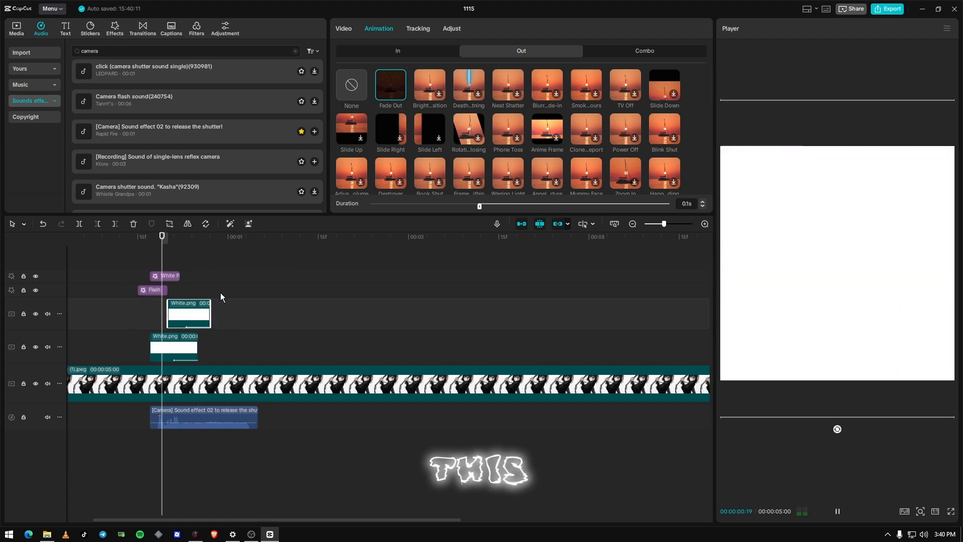
pyautogui.press('space')
# - Play back the whole transition with the overlays, effects and camera sound from about 00:00:00:15
pyautogui.moveTo(132, 248); pyautogui.dragTo(240, 428)
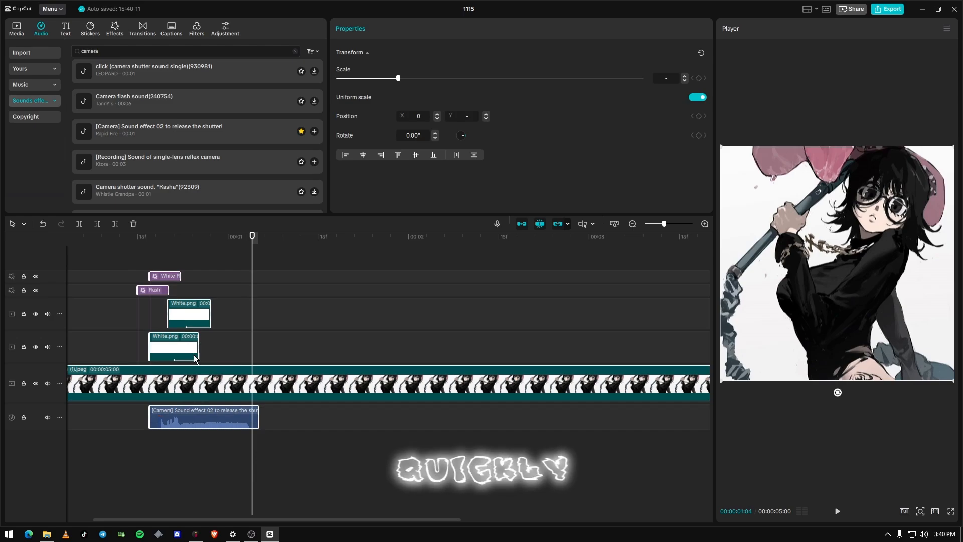
pyautogui.click(193, 372)
pyautogui.click(137, 236)
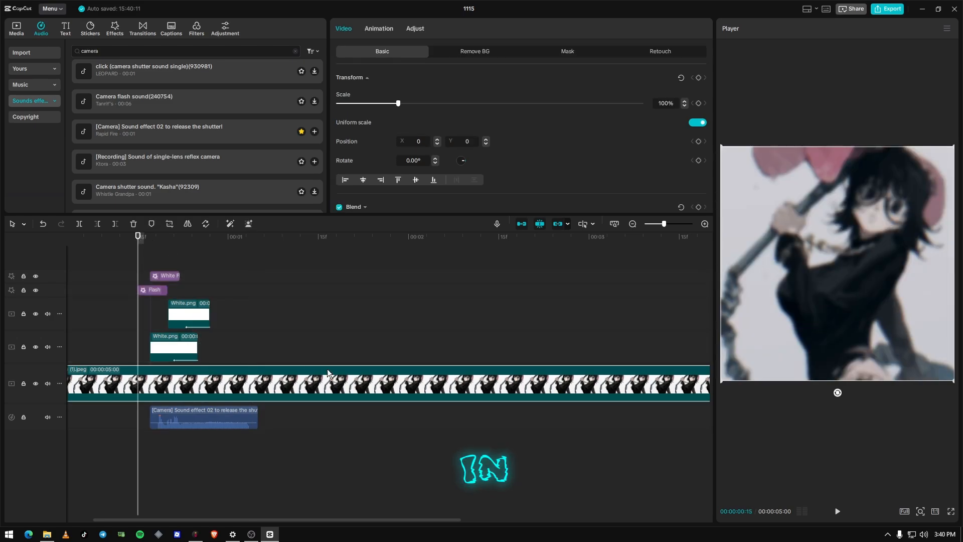
pyautogui.click(235, 332)
pyautogui.press('space')
# - Preview the imported new edit.mp4 and add it to the timeline on the track directly above the image clip
pyautogui.click(26, 27)
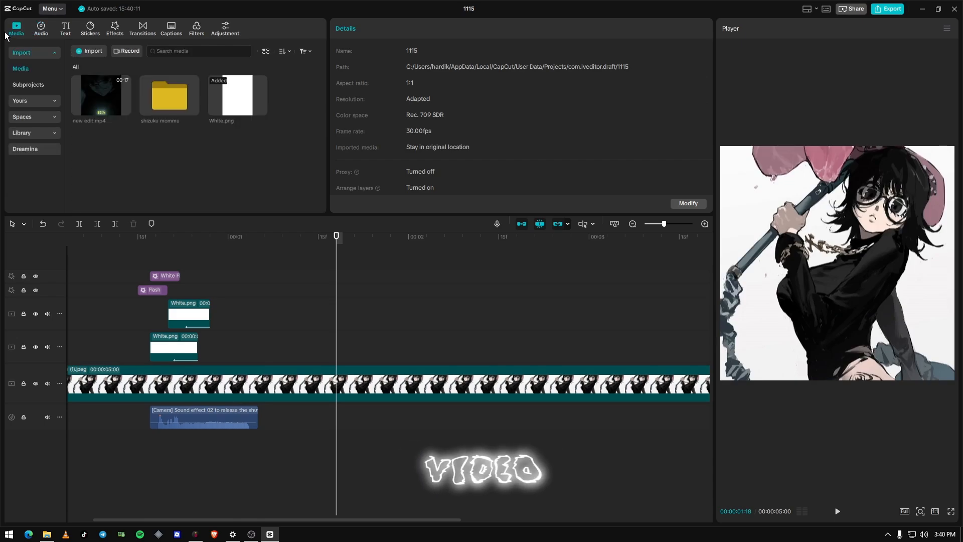
pyautogui.click(106, 96)
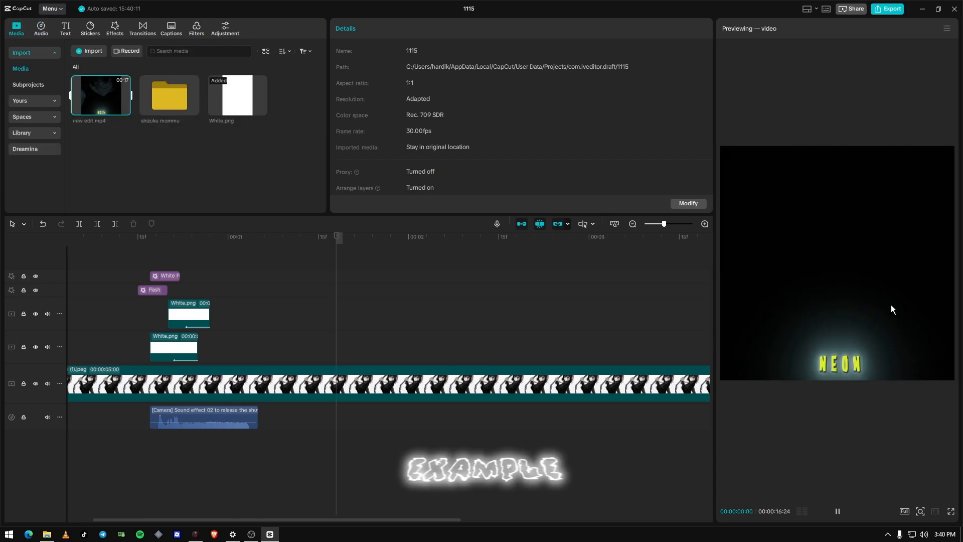
pyautogui.press('space')
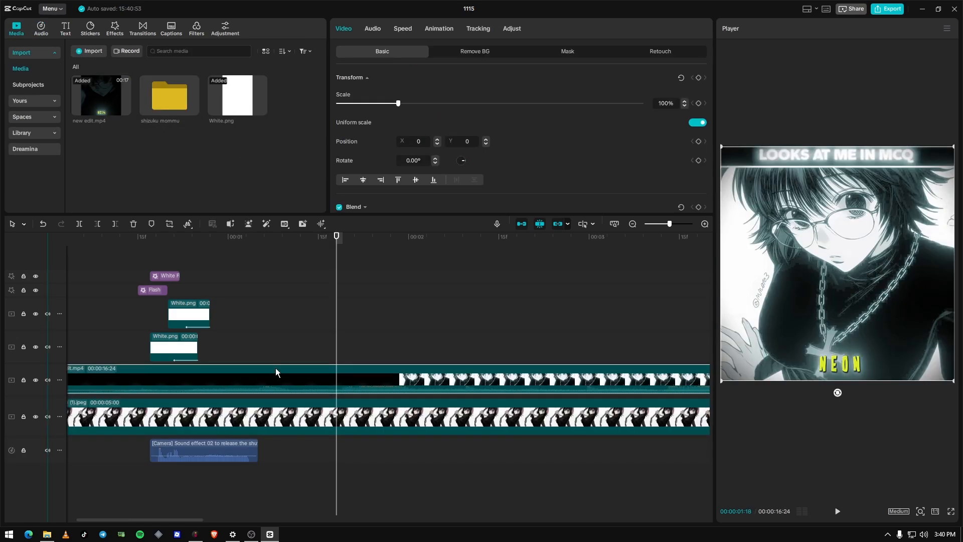
pyautogui.press('space')
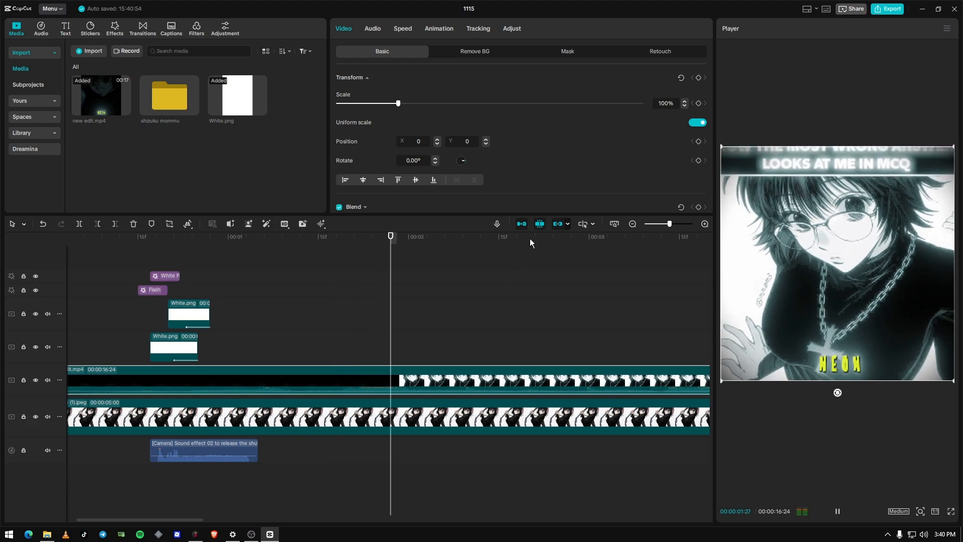
# - Trim off the first part of new edit.mp4, start the remaining clip at about 00:00:00:14 under the overlays, and play it back
pyautogui.moveTo(531, 240); pyautogui.dragTo(731, 258)
pyautogui.press('space')
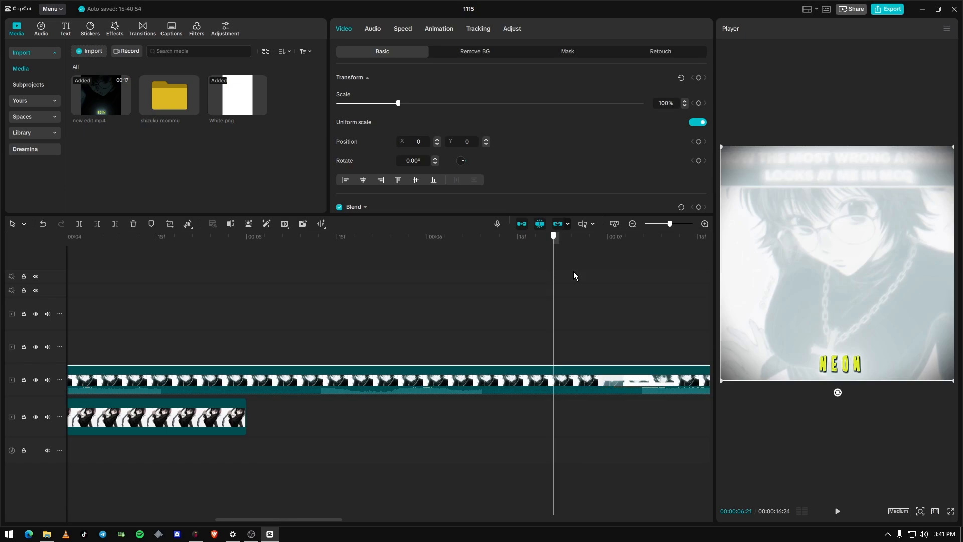
pyautogui.moveTo(570, 243); pyautogui.dragTo(581, 267)
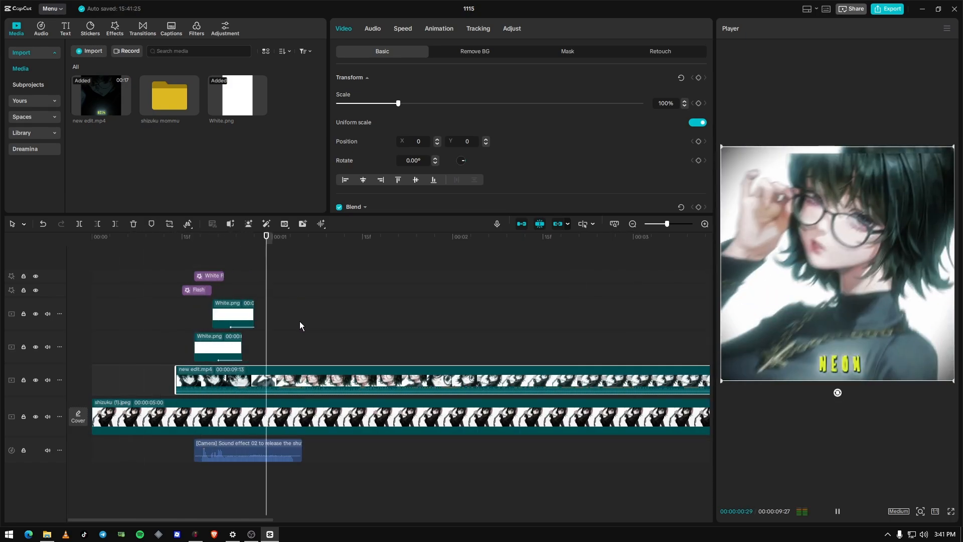
pyautogui.press('space')
pyautogui.click(165, 241)
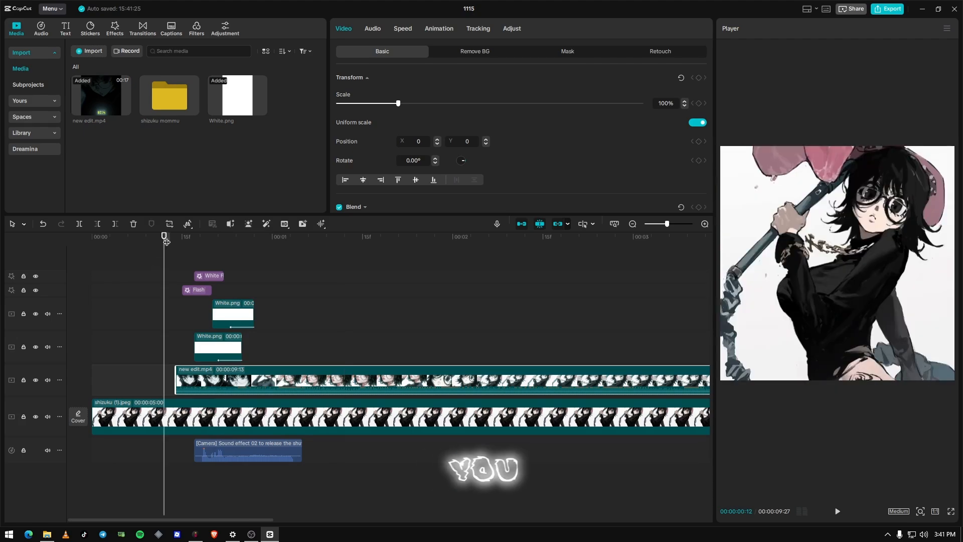
pyautogui.press('space')
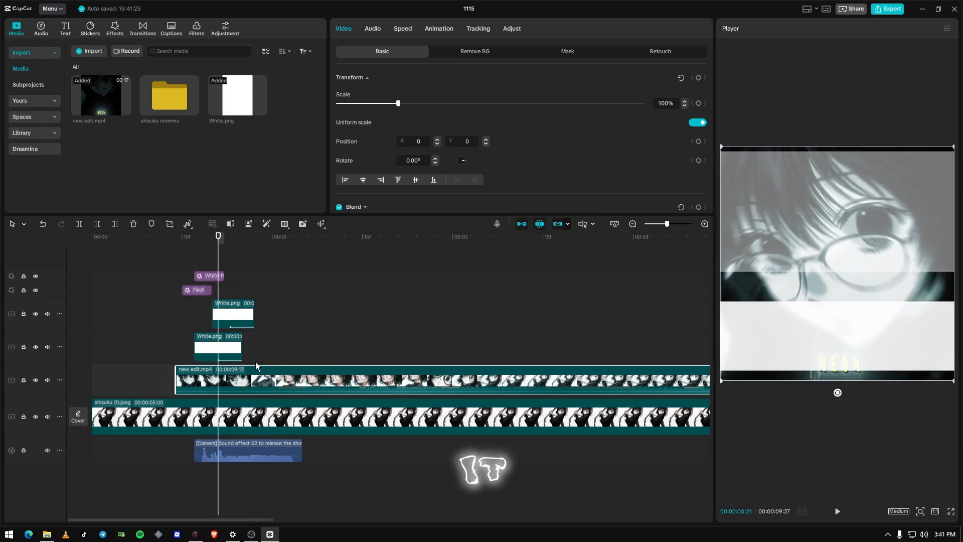
# - Shift the new edit.mp4 clip earlier to start at about 00:00:00:05 and play back the flicker over it
pyautogui.moveTo(222, 381); pyautogui.dragTo(198, 383)
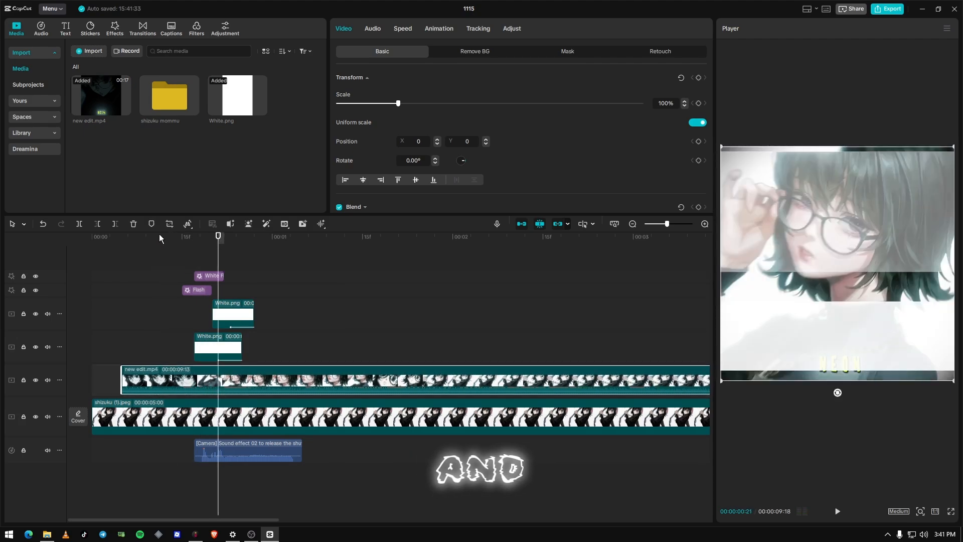
pyautogui.click(158, 235)
pyautogui.press('space')
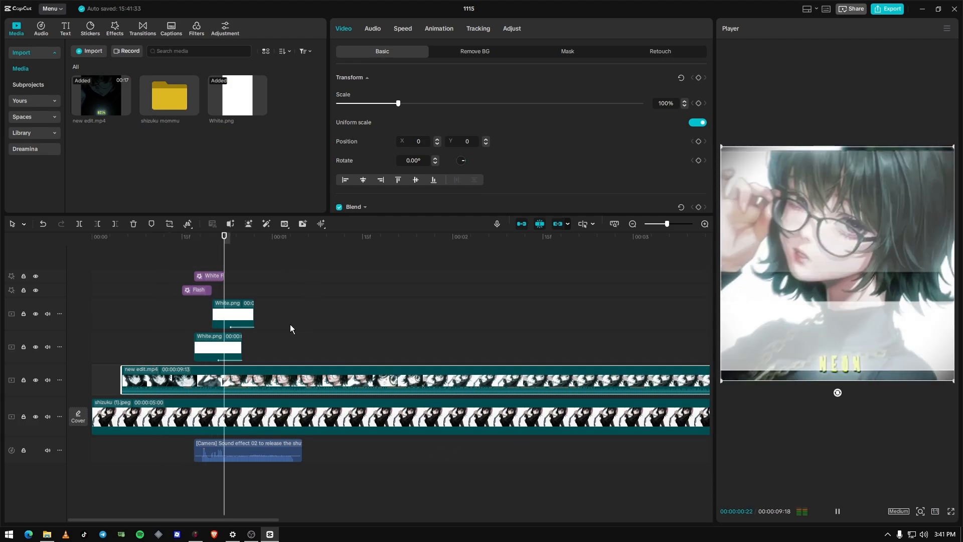
pyautogui.press('space')
pyautogui.press('space')
pyautogui.press('space')
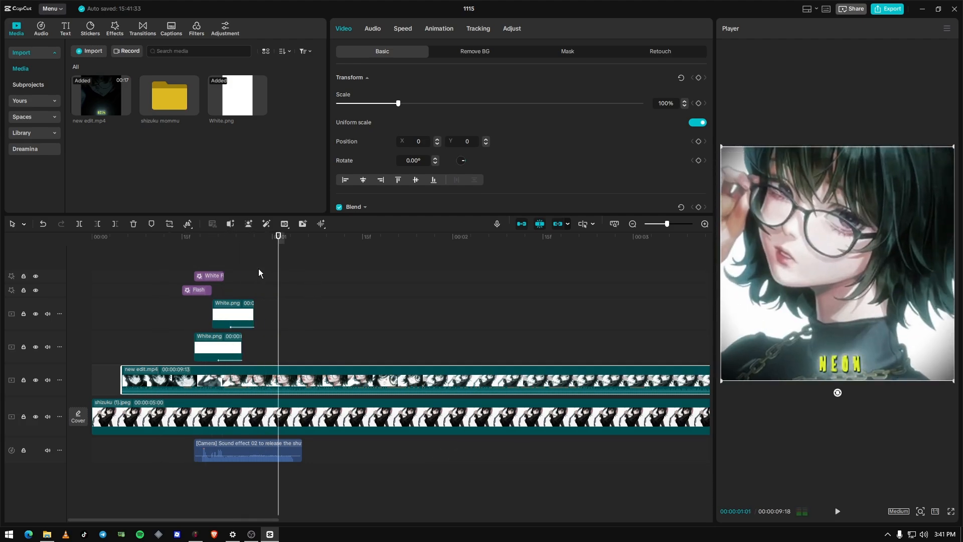
pyautogui.click(181, 237)
pyautogui.press('space')
# - Move new edit.mp4 to the start of the timeline and cut away its portion before 00:00:01:12
pyautogui.click(225, 238)
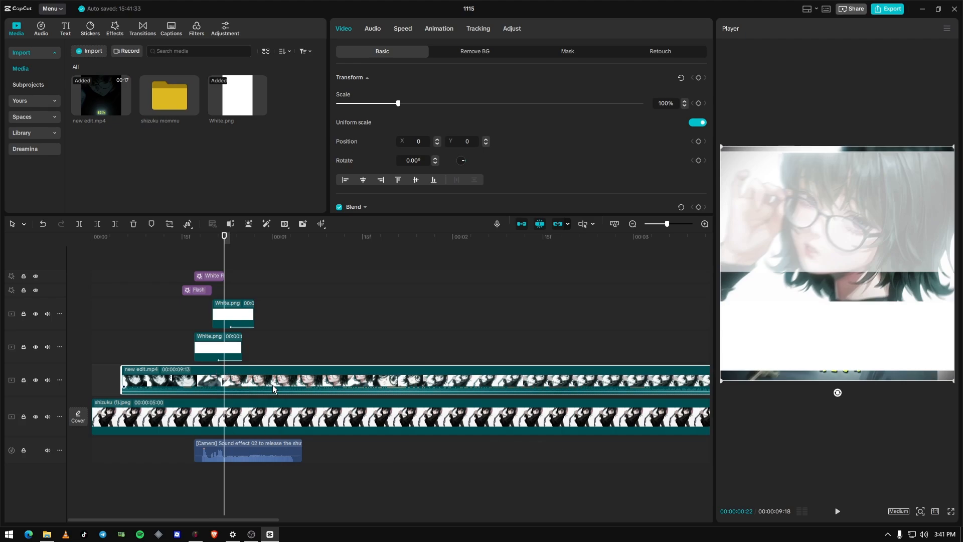
pyautogui.moveTo(273, 385); pyautogui.dragTo(236, 388)
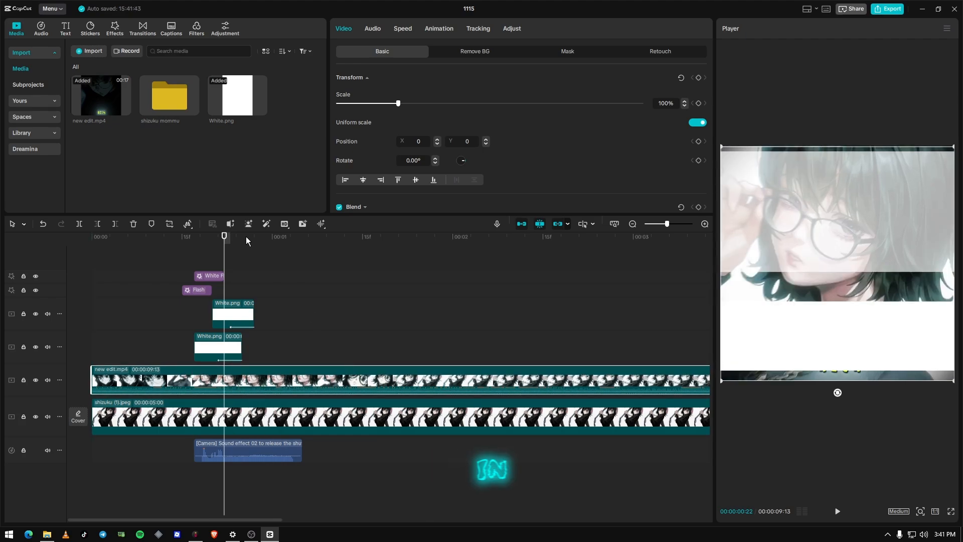
pyautogui.moveTo(245, 236); pyautogui.dragTo(343, 250)
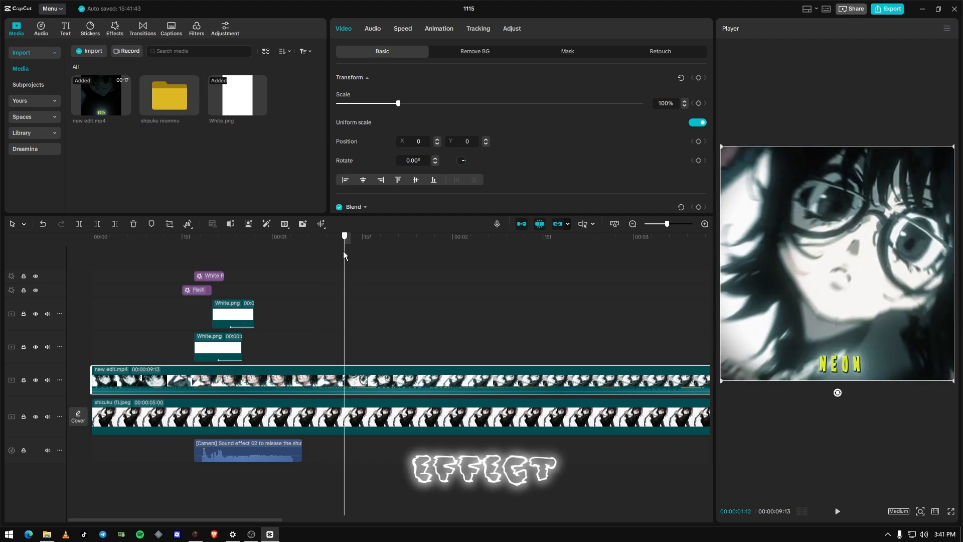
pyautogui.click(98, 223)
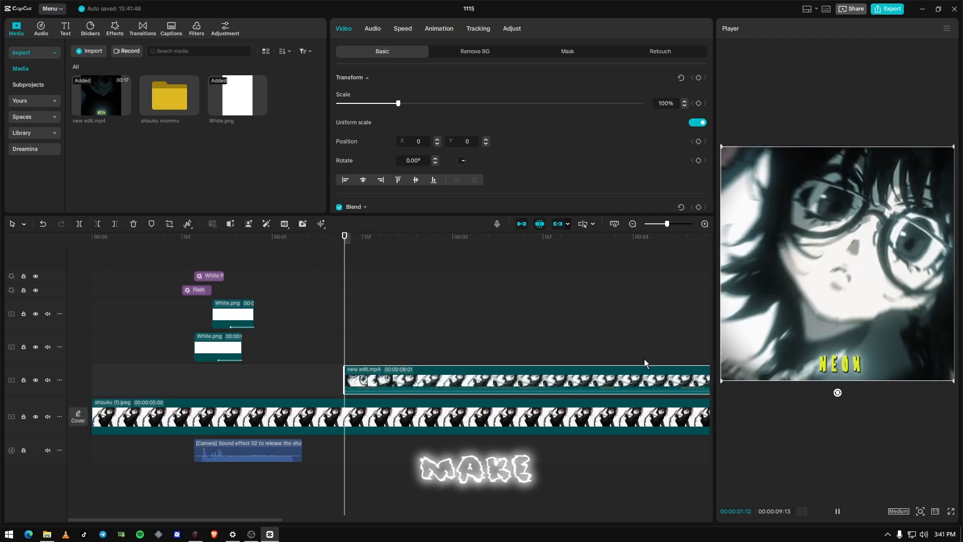
# - Play back the trimmed new edit.mp4 clip from 00:00:01:12 to check its footage
pyautogui.press('space')
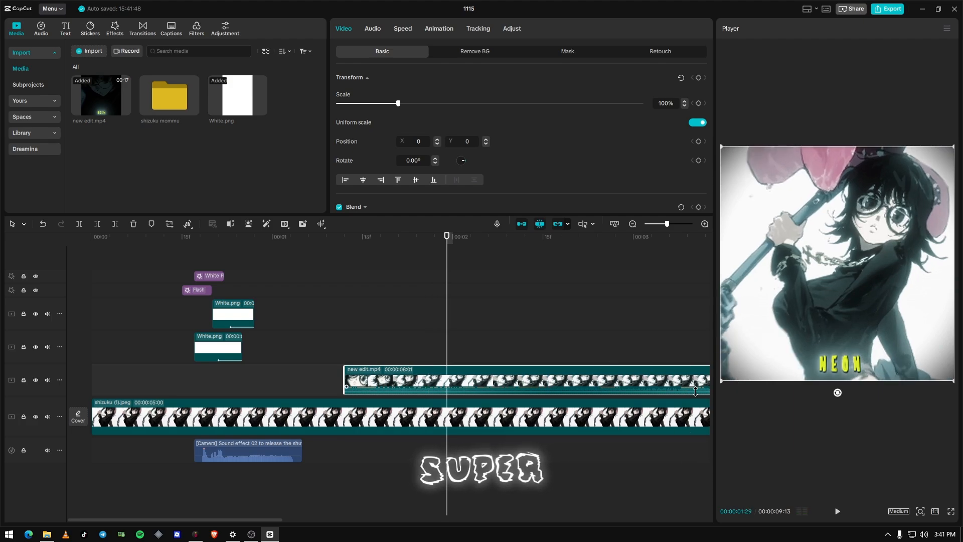
pyautogui.press('space')
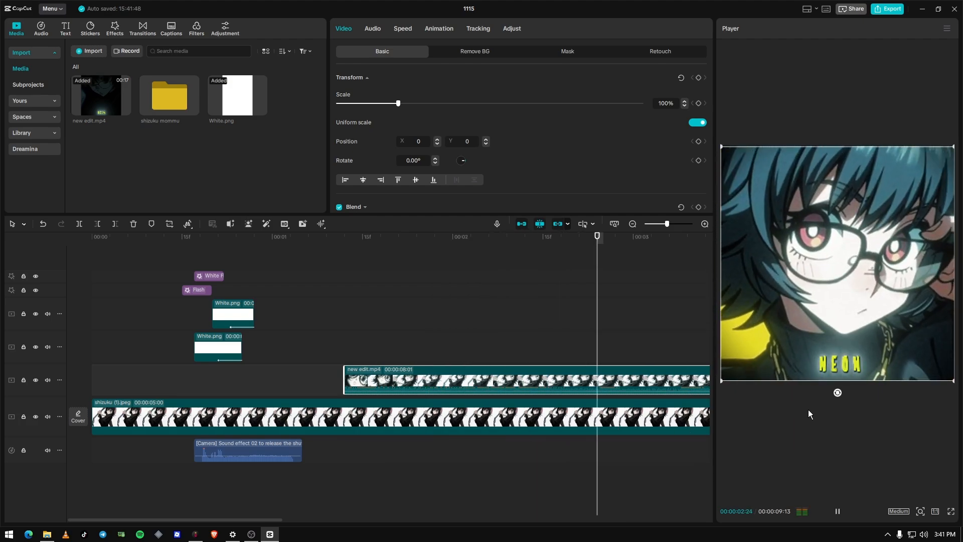
pyautogui.press('space')
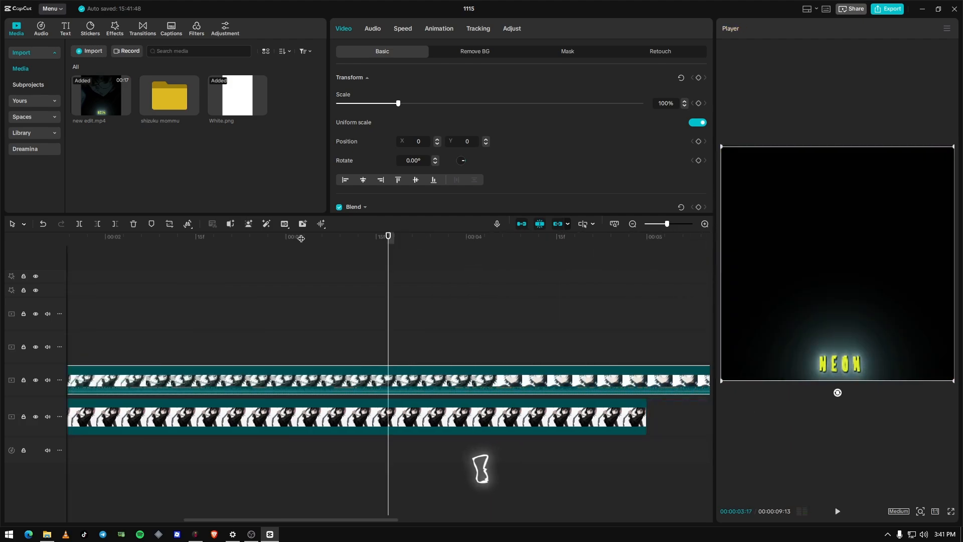
# - Move new edit.mp4 earlier so it starts with the first White.png overlay and the shutter sound, and play back the transition
pyautogui.moveTo(301, 239); pyautogui.dragTo(157, 327)
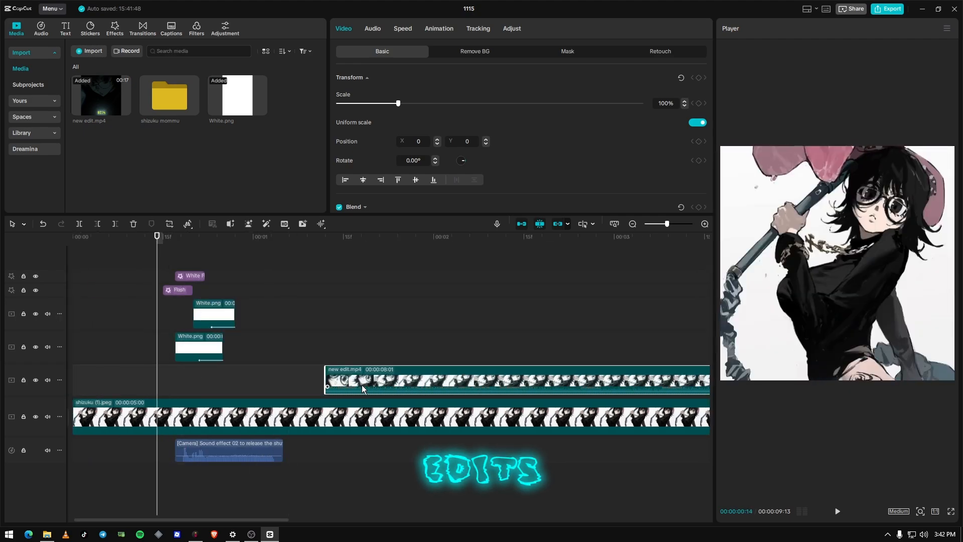
pyautogui.moveTo(362, 384); pyautogui.dragTo(203, 382)
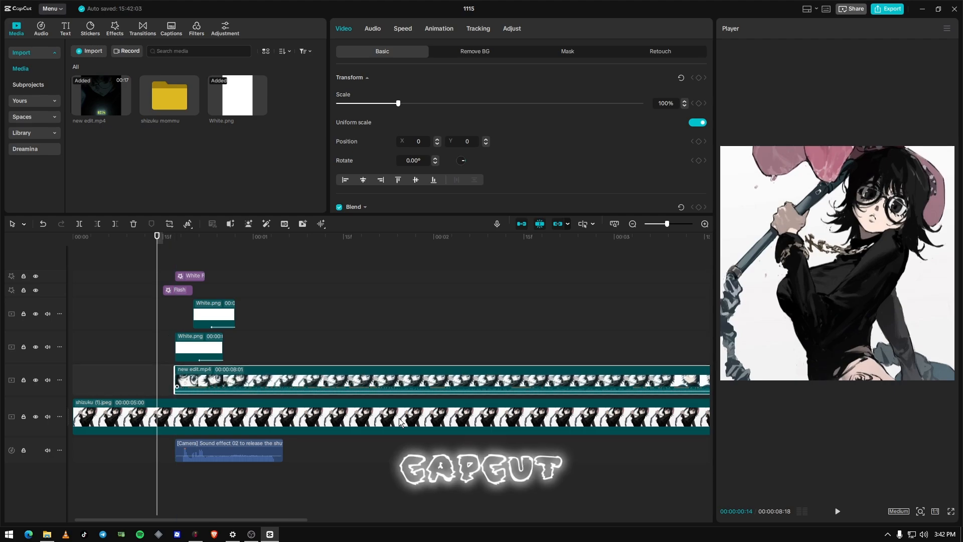
pyautogui.press('space')
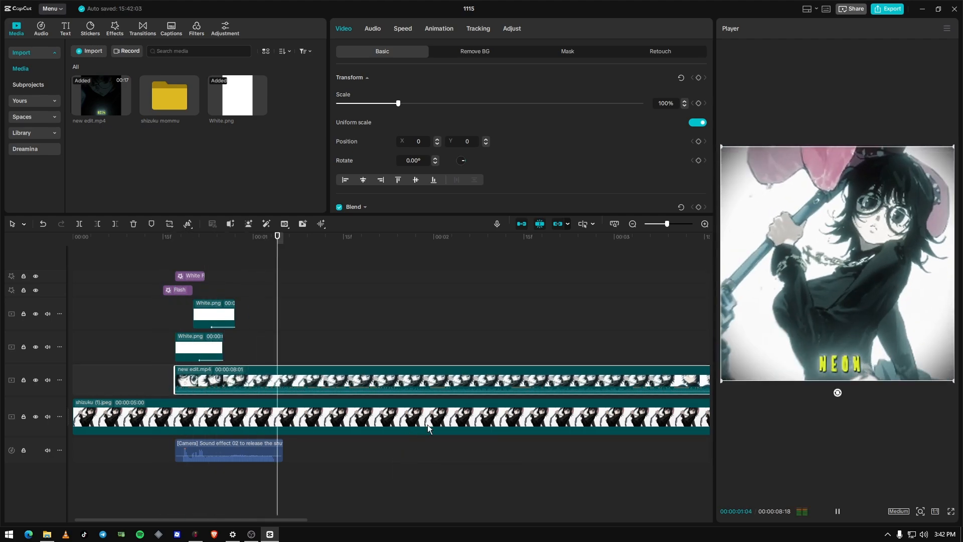
pyautogui.press('space')
# - Replay the flicker transition from just before the Flash effect
pyautogui.click(146, 243)
pyautogui.press('space')
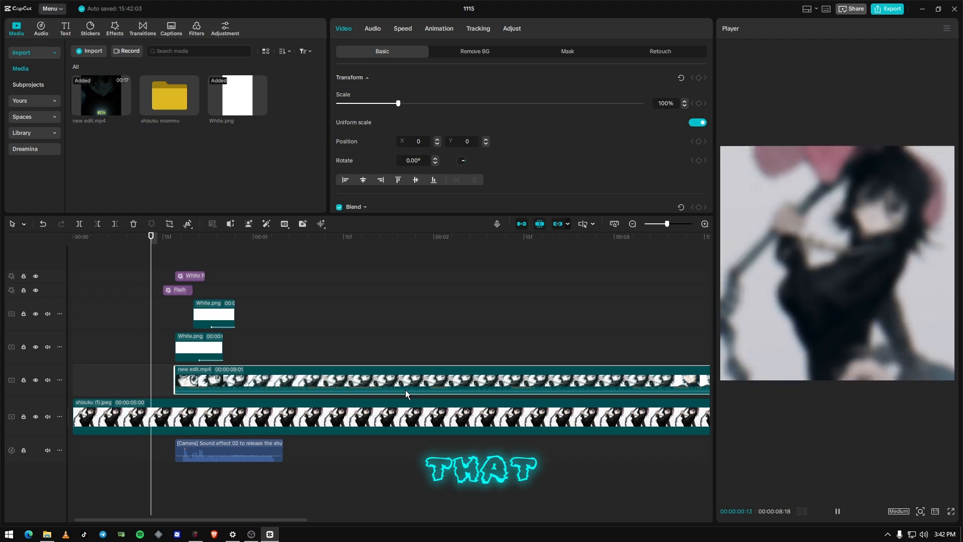
pyautogui.press('space')
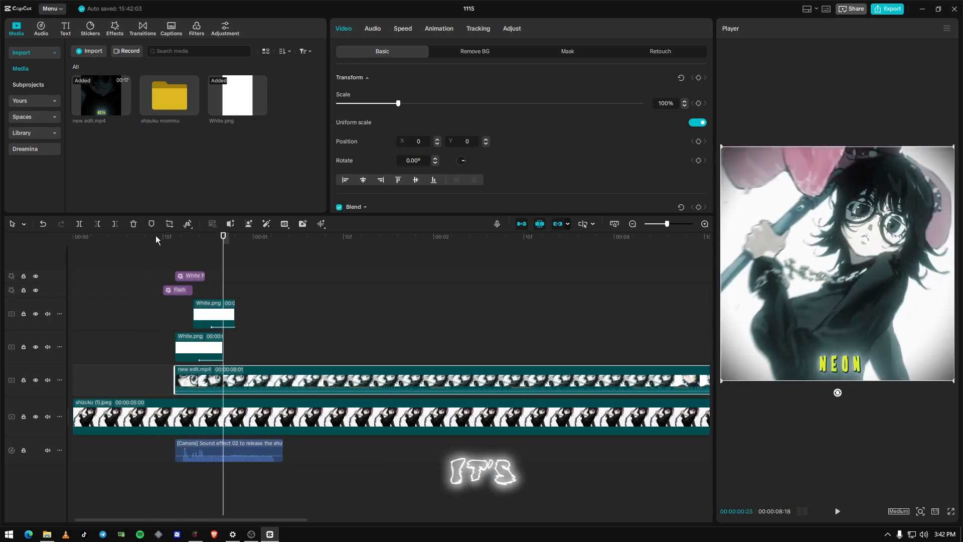
pyautogui.click(156, 238)
pyautogui.press('space')
pyautogui.press('space')
# - Step back frame by frame to 00:00:00:15 and play the flicker through to 00:00:00:25
pyautogui.press('Left')
pyautogui.press('Left')
pyautogui.press('Left')
pyautogui.press('Left')
pyautogui.press('Left')
pyautogui.press('Left')
pyautogui.press('Left')
pyautogui.press('Left')
pyautogui.press('Left')
pyautogui.press('Left')
pyautogui.press('Left')
pyautogui.press('Left')
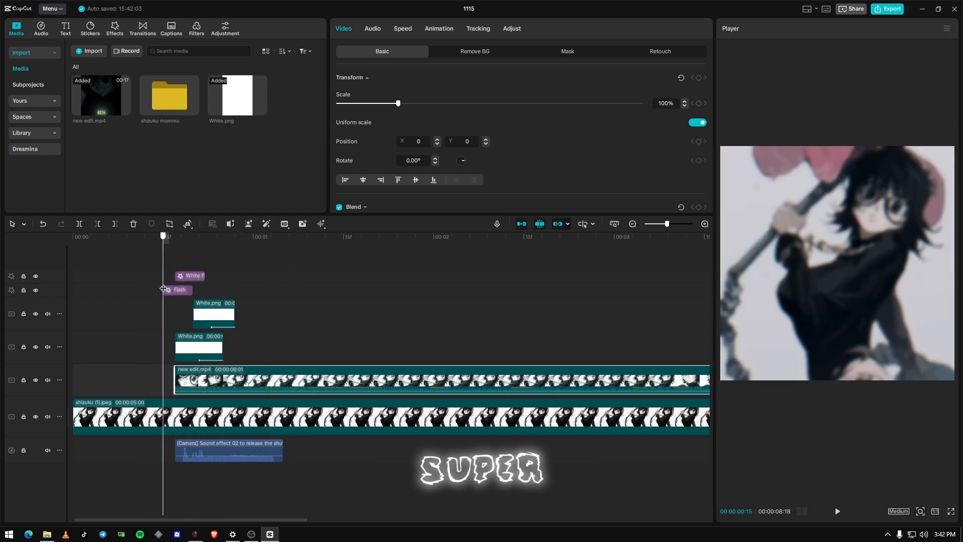
pyautogui.press('space')
pyautogui.press('space')
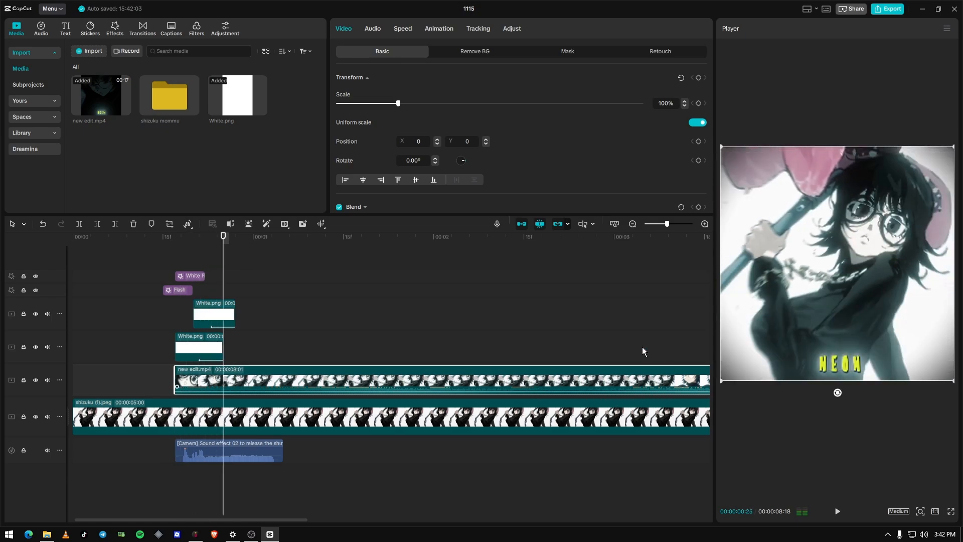
# - Select the flash effects with both White.png overlays, select the camera sound, and return the playhead to 00:00:00:15
pyautogui.moveTo(151, 260); pyautogui.dragTo(249, 334)
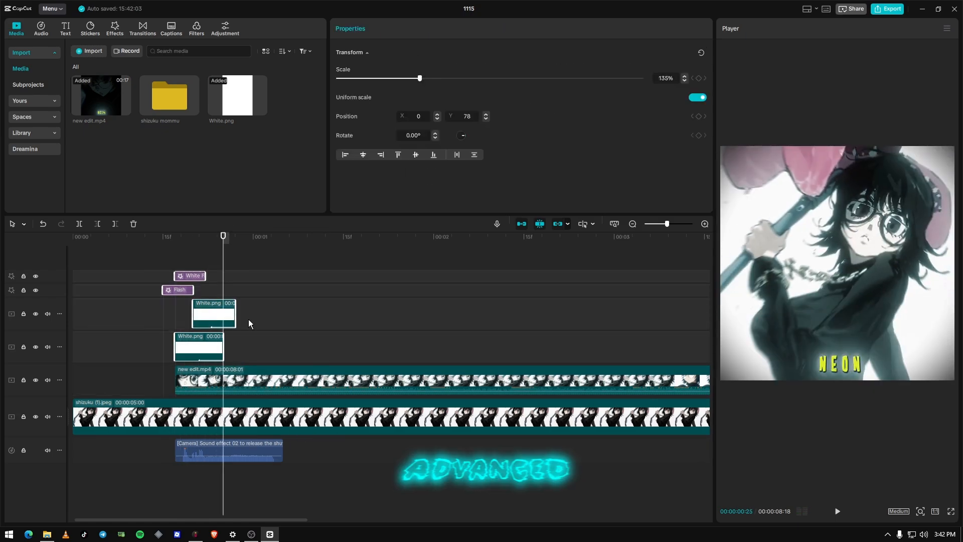
pyautogui.click(196, 448)
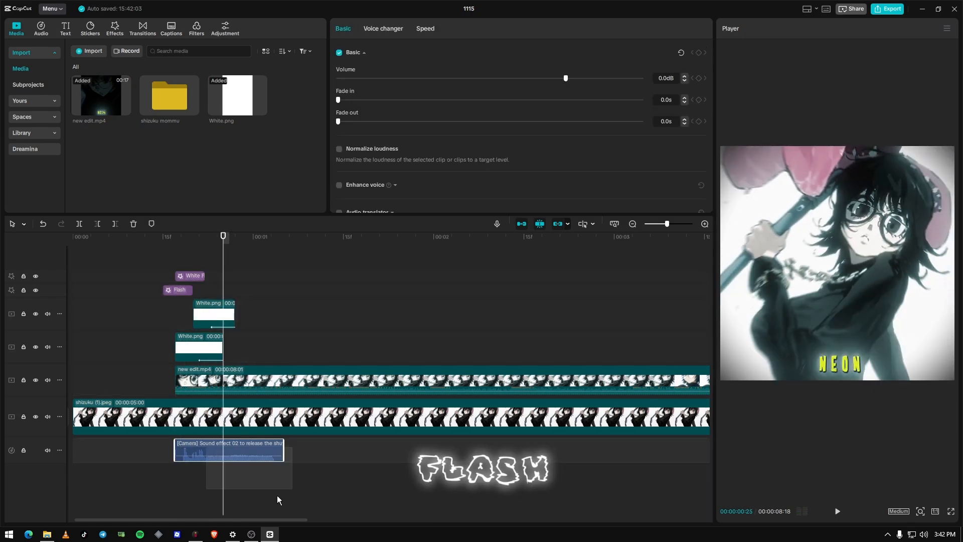
pyautogui.click(241, 333)
pyautogui.click(163, 236)
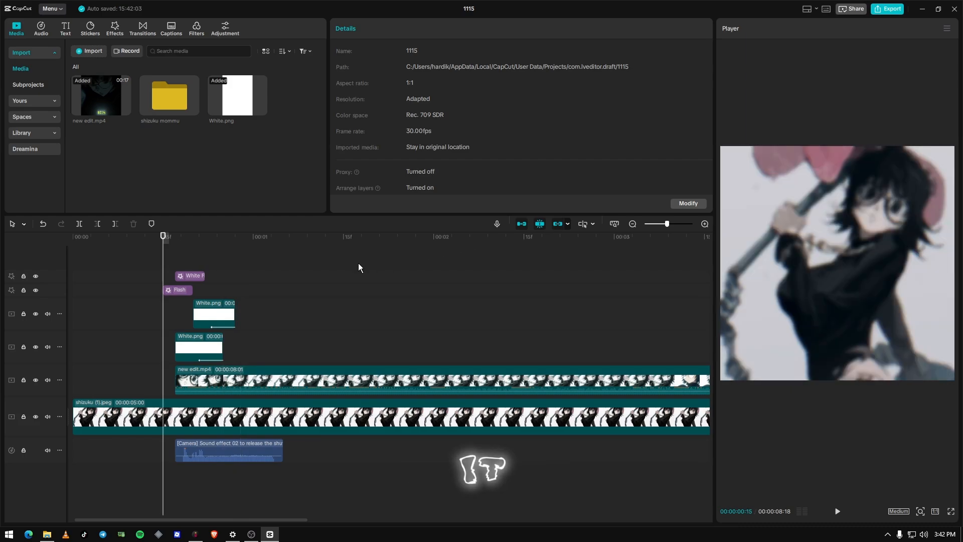